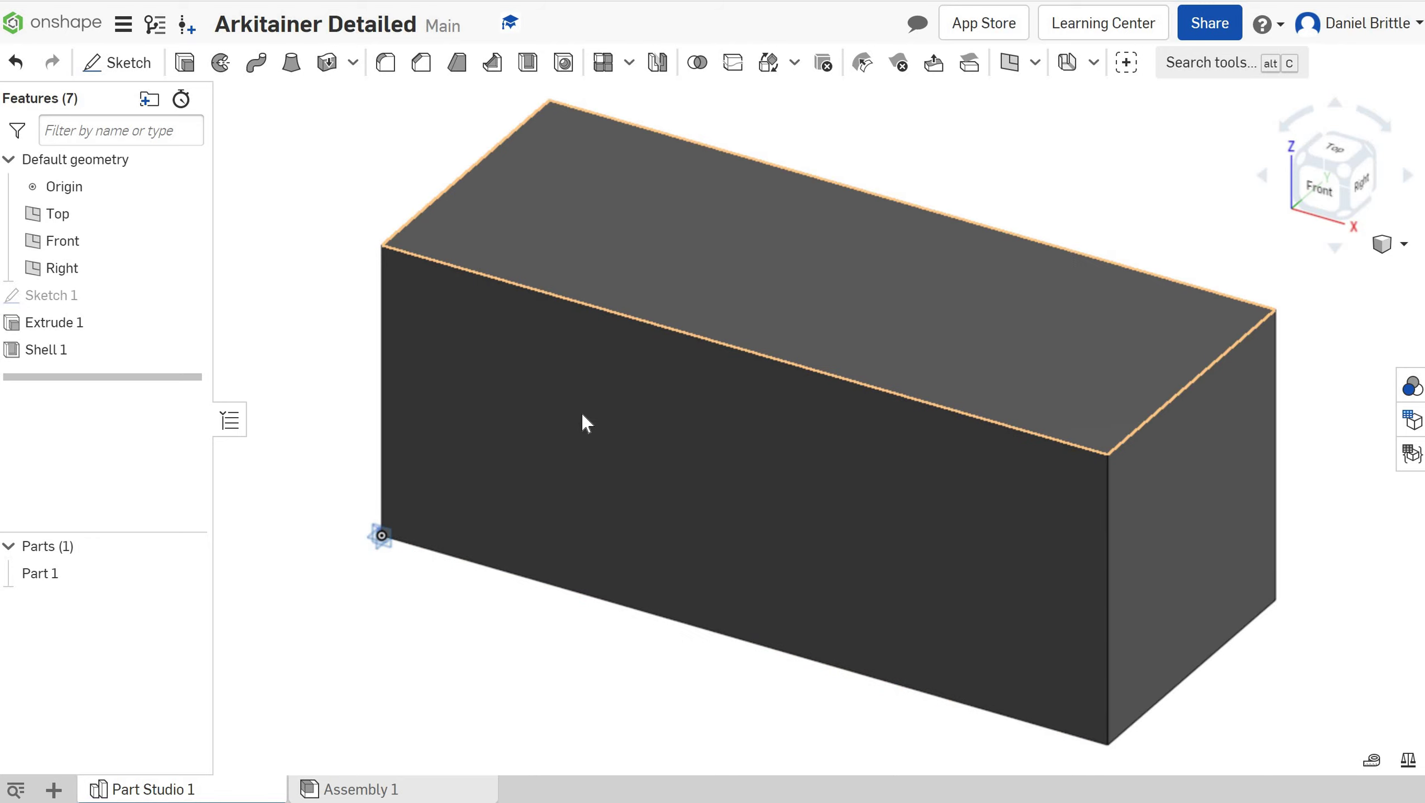
Select the box's top face and view it straight down from the Top view.
left_click(827, 243)
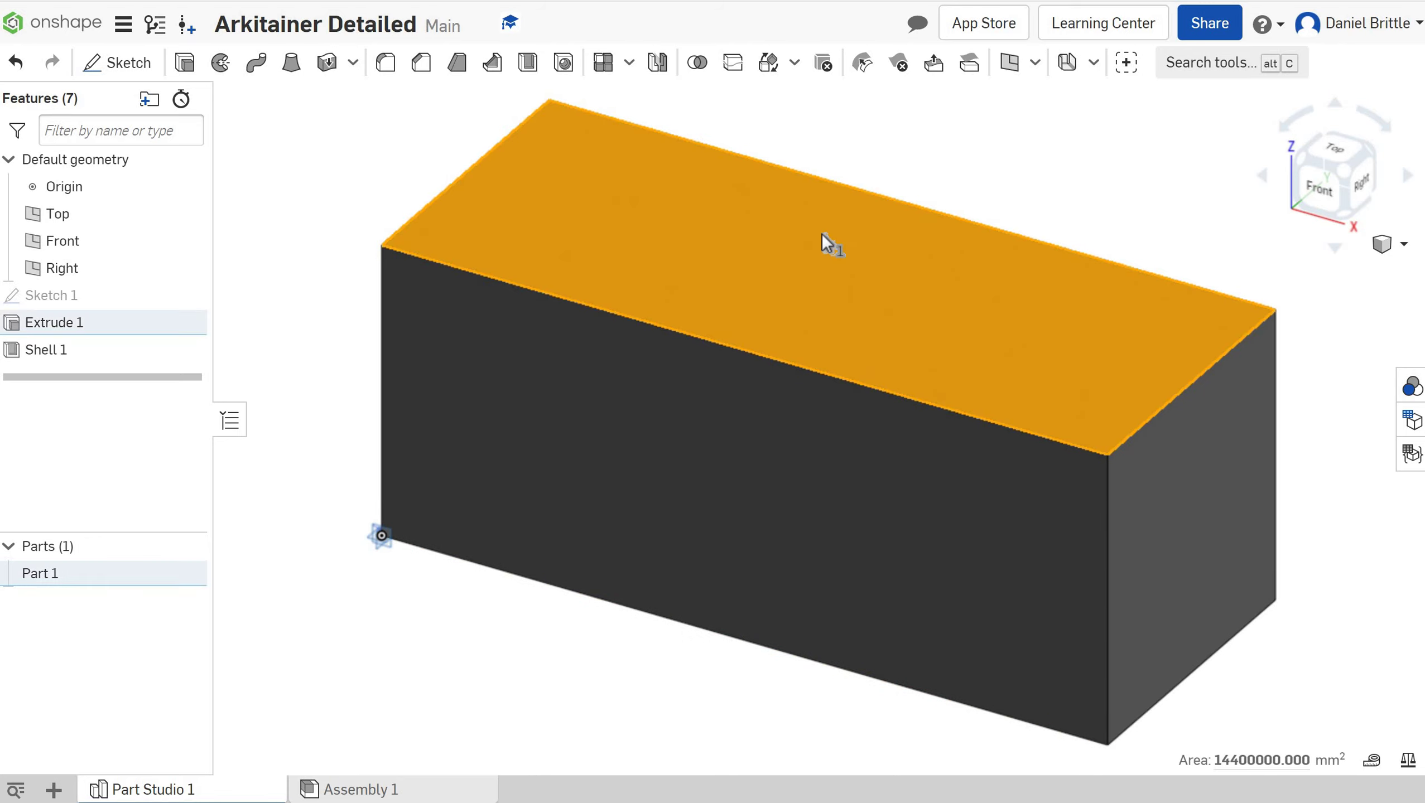
left_click(1330, 150)
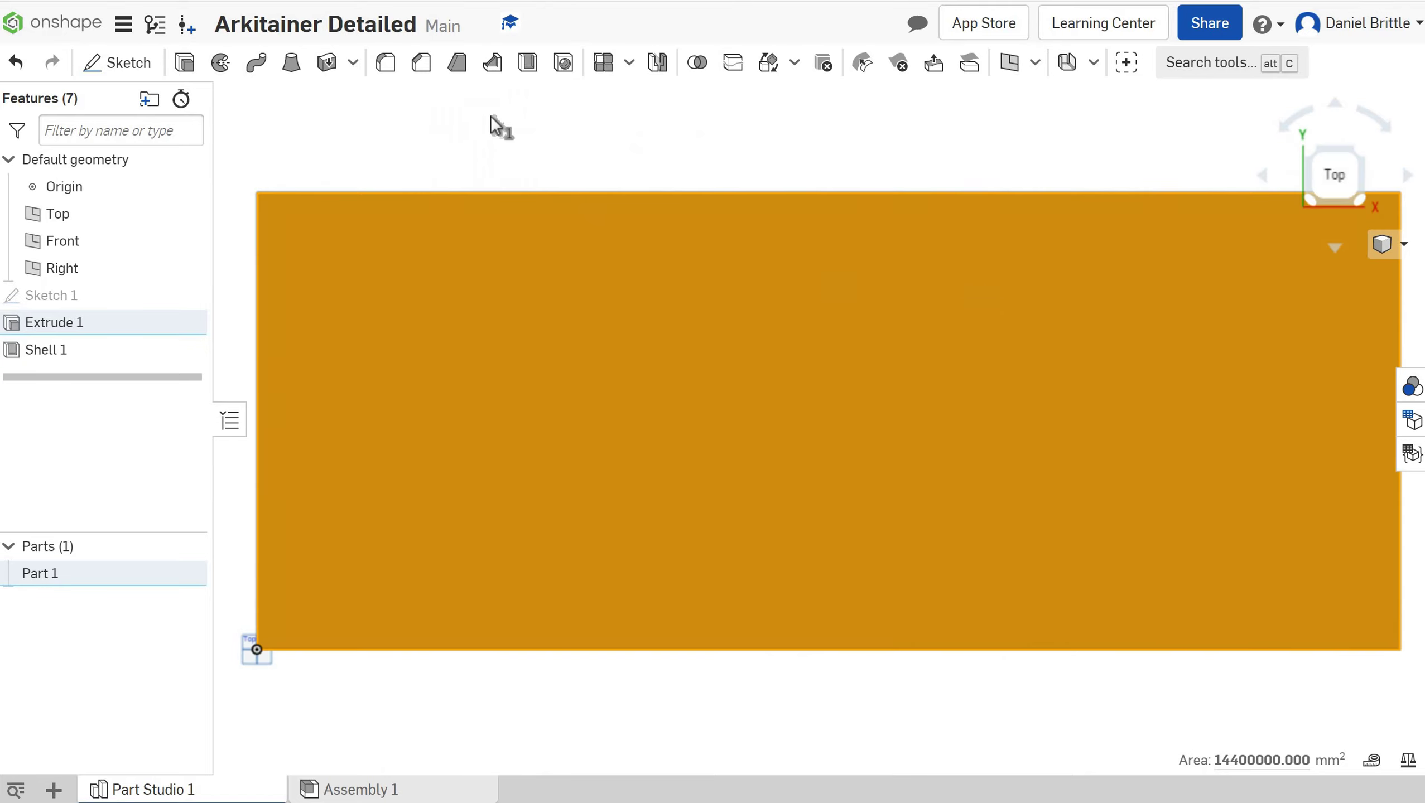
left_click(132, 62)
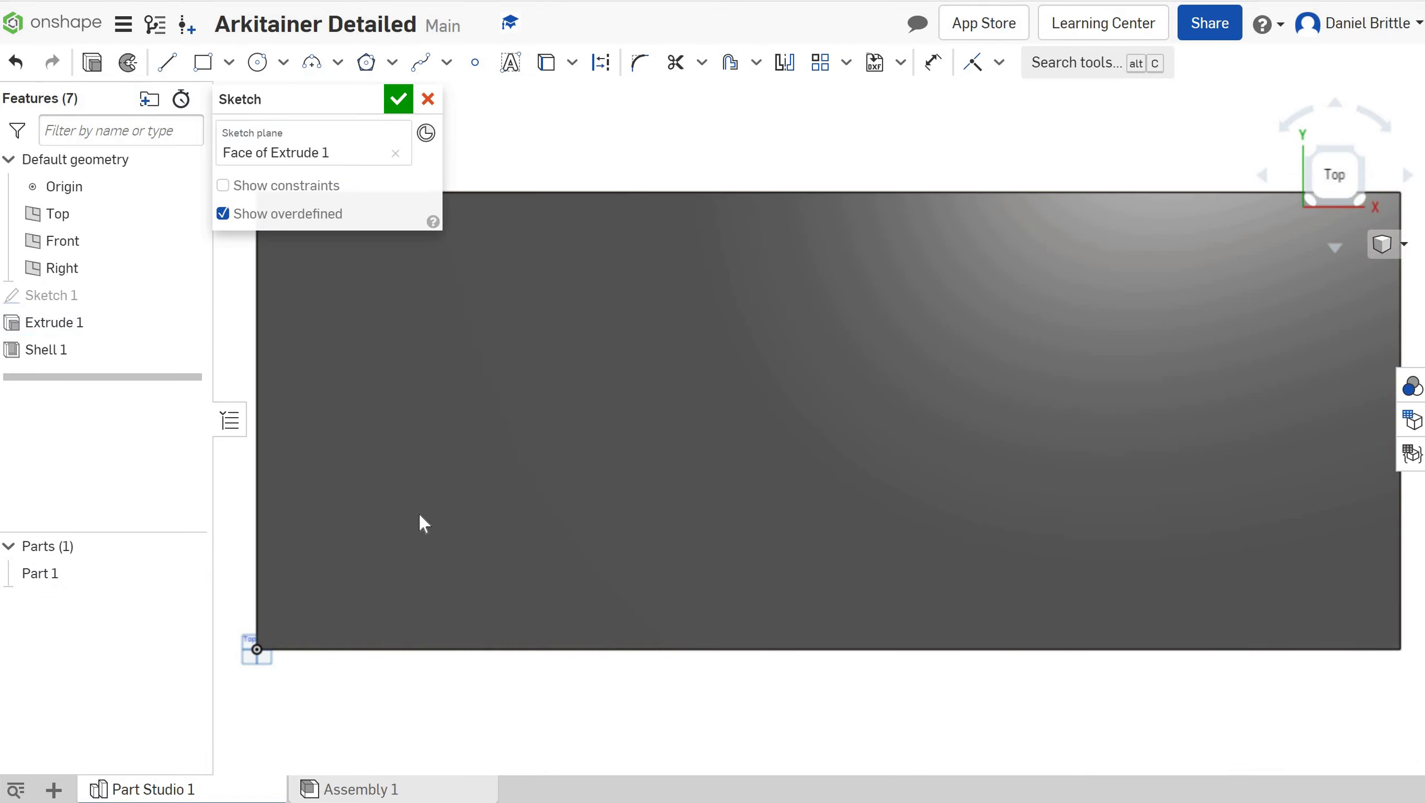
scroll(267, 687, "up", 5)
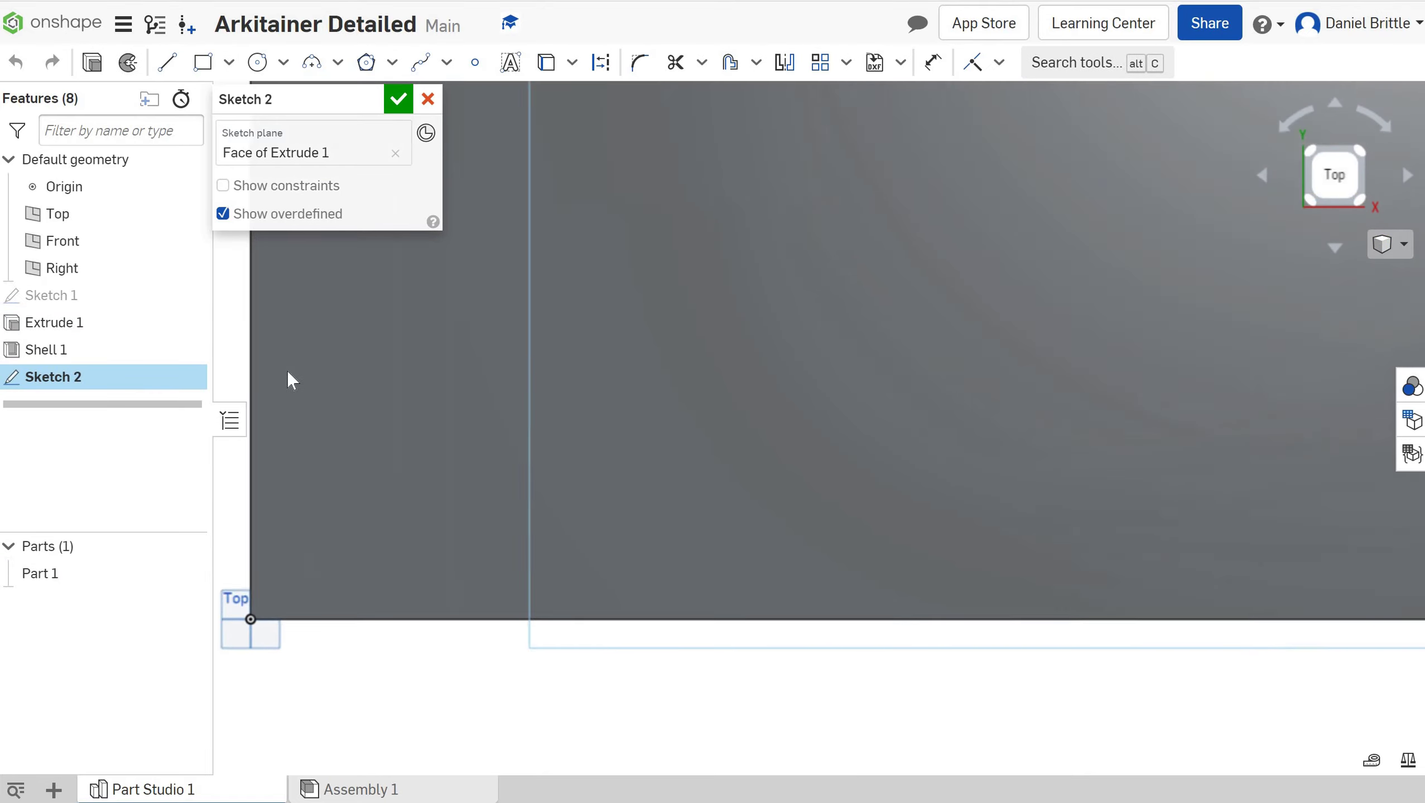
left_click(205, 63)
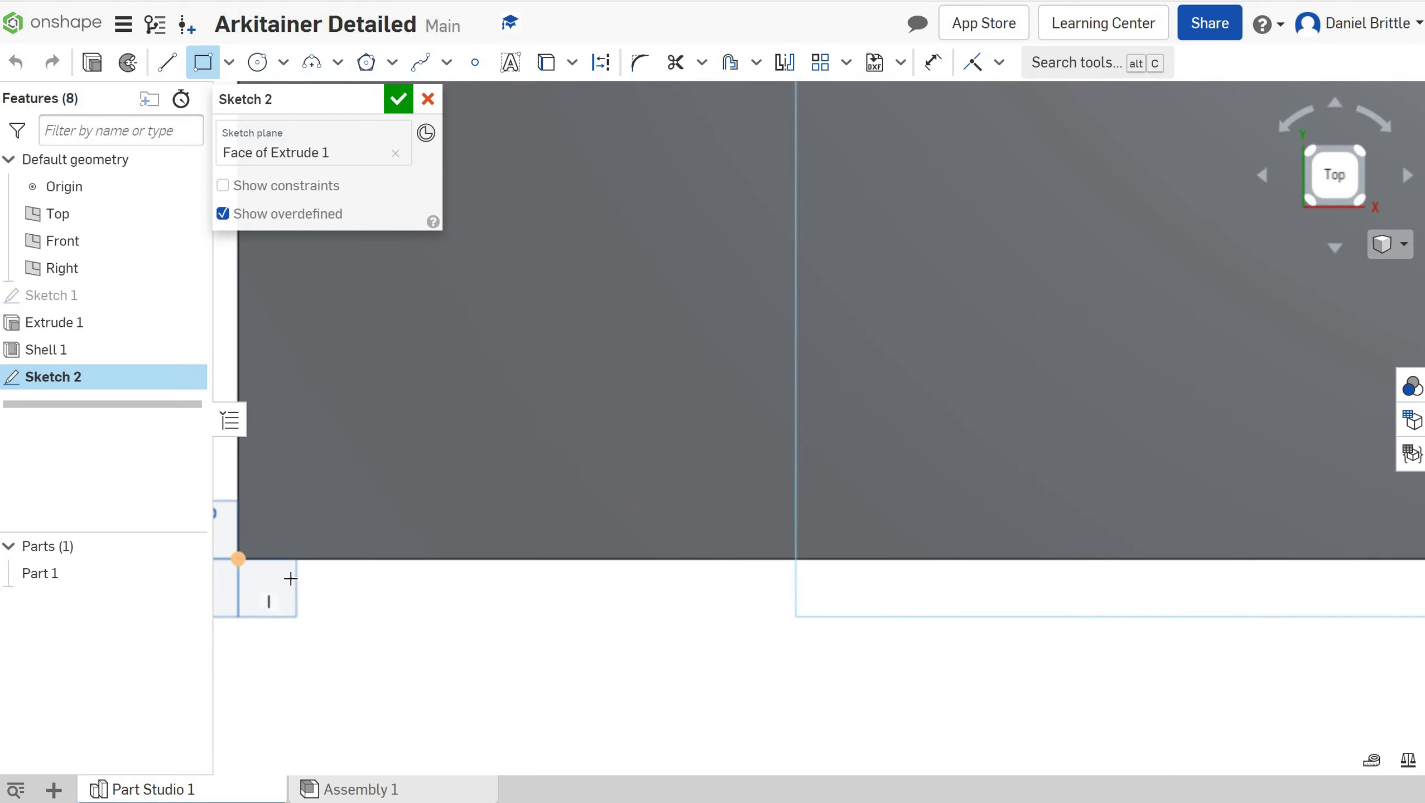
left_click(238, 560)
left_click(379, 623)
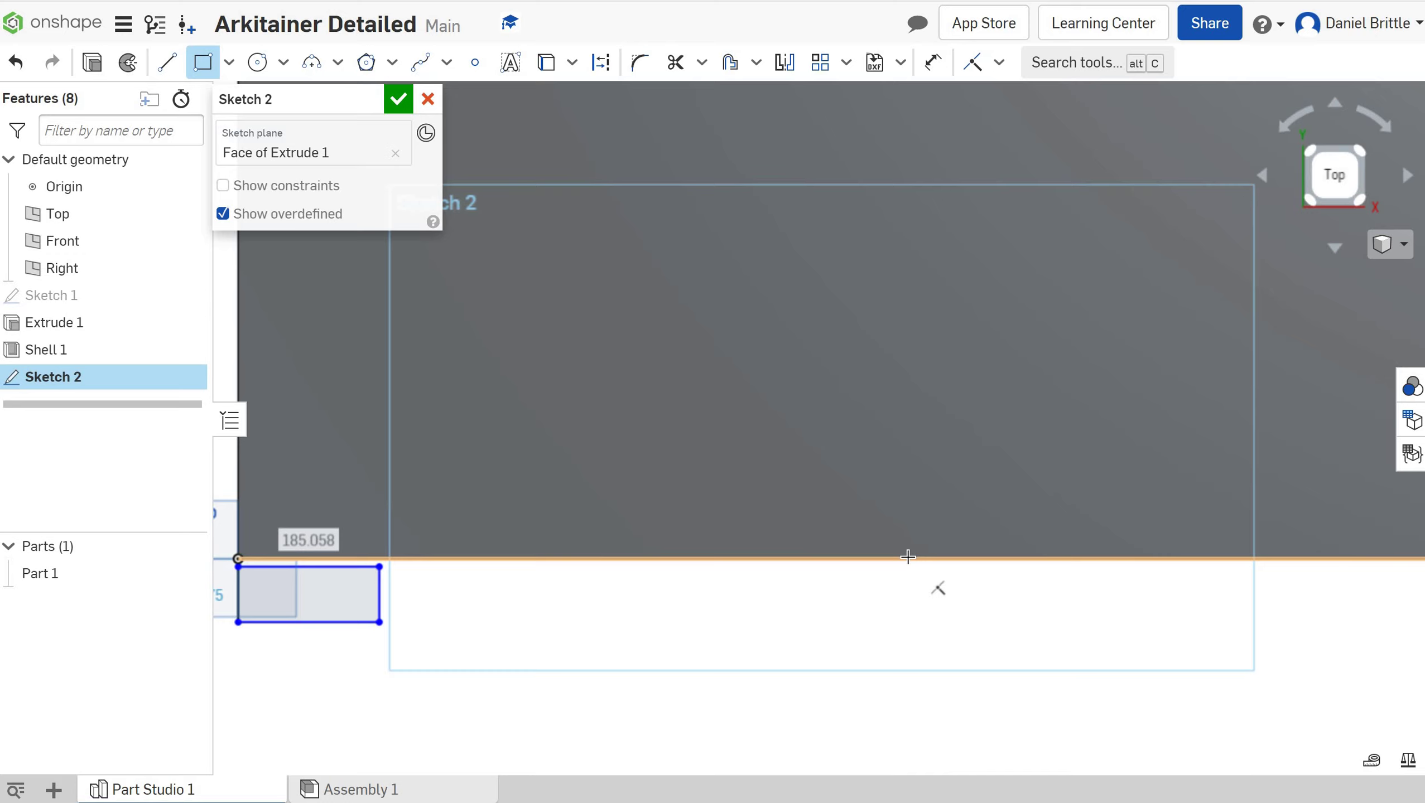
right_click(571, 597)
left_click(634, 604)
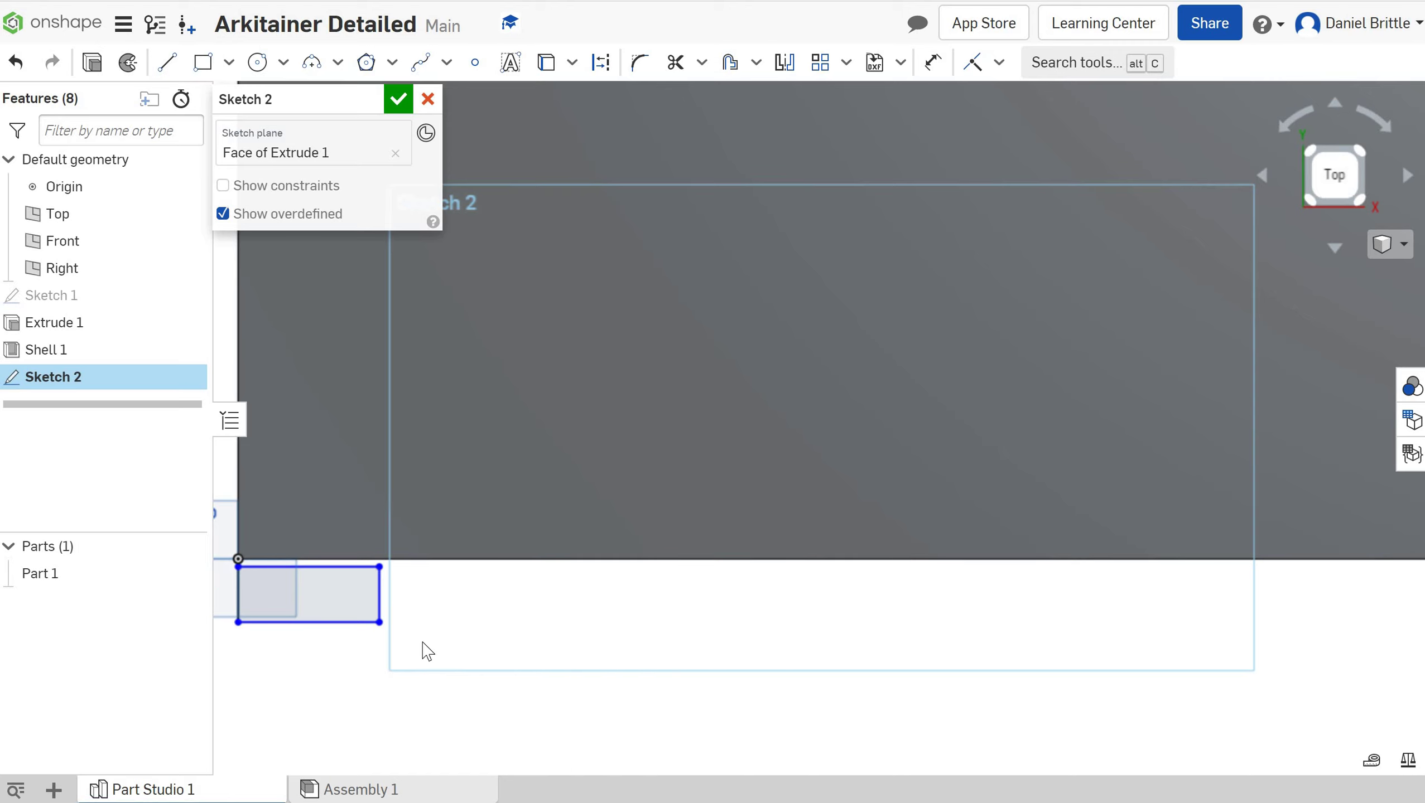
left_click_drag(412, 644, 213, 544)
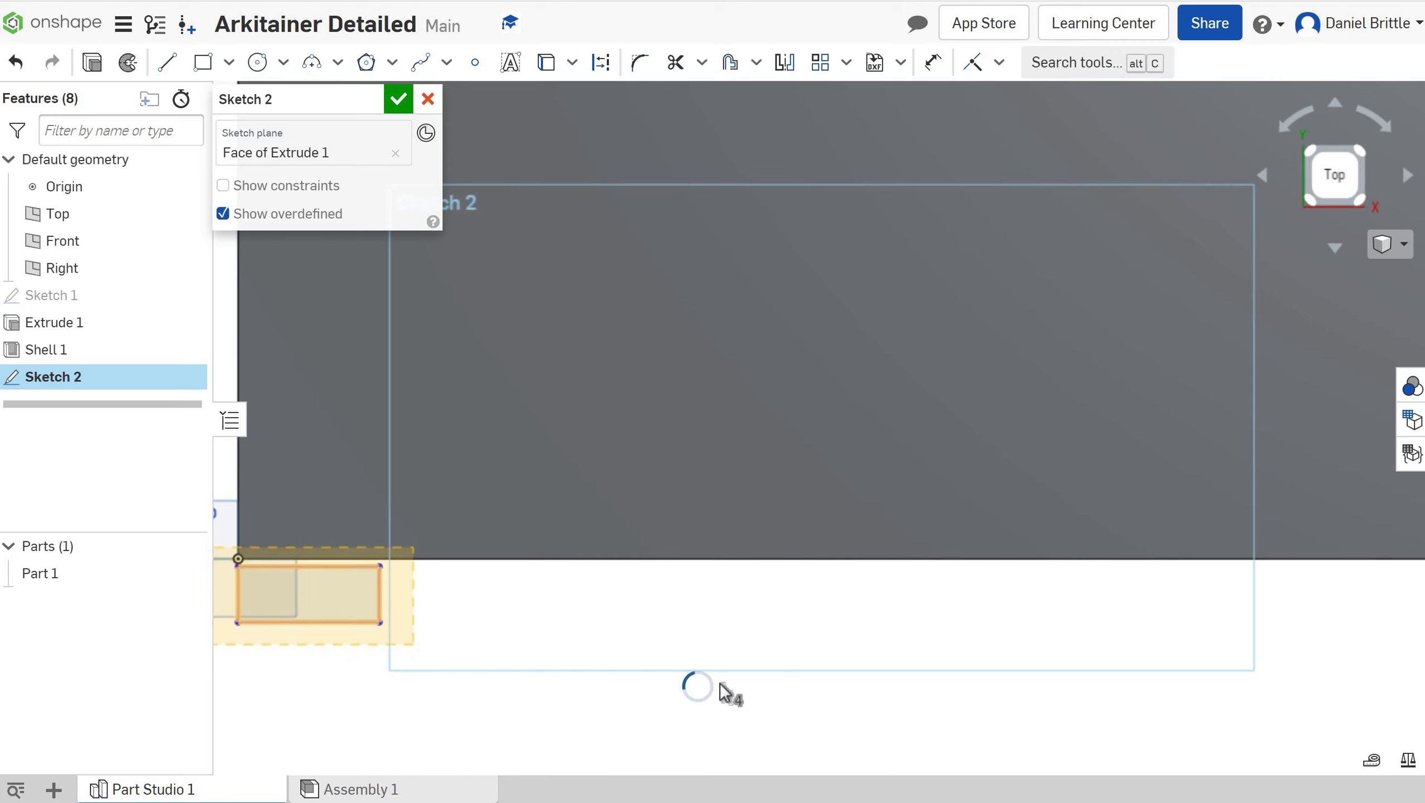
key("Delete")
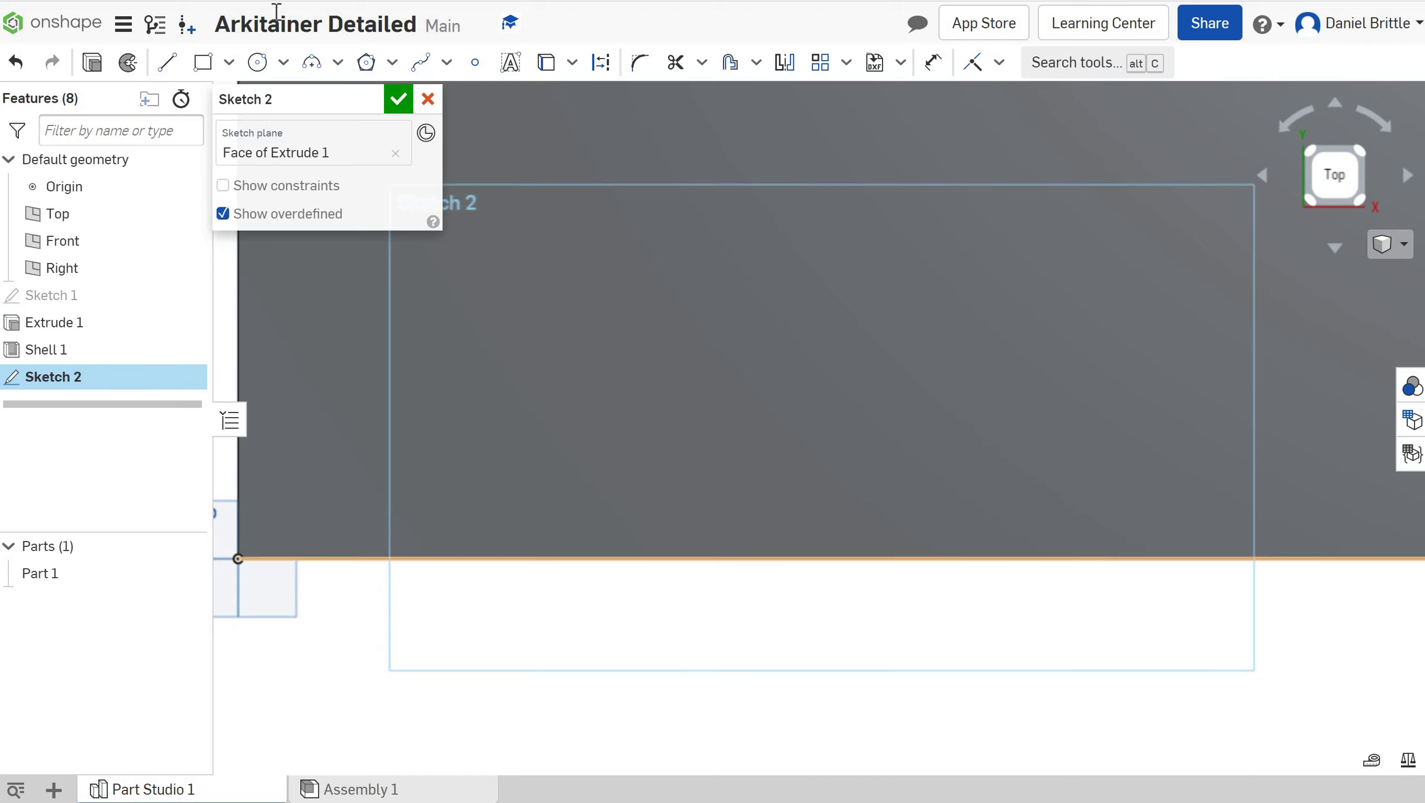
Draw a corner rectangle starting at the box's origin corner.
left_click(203, 63)
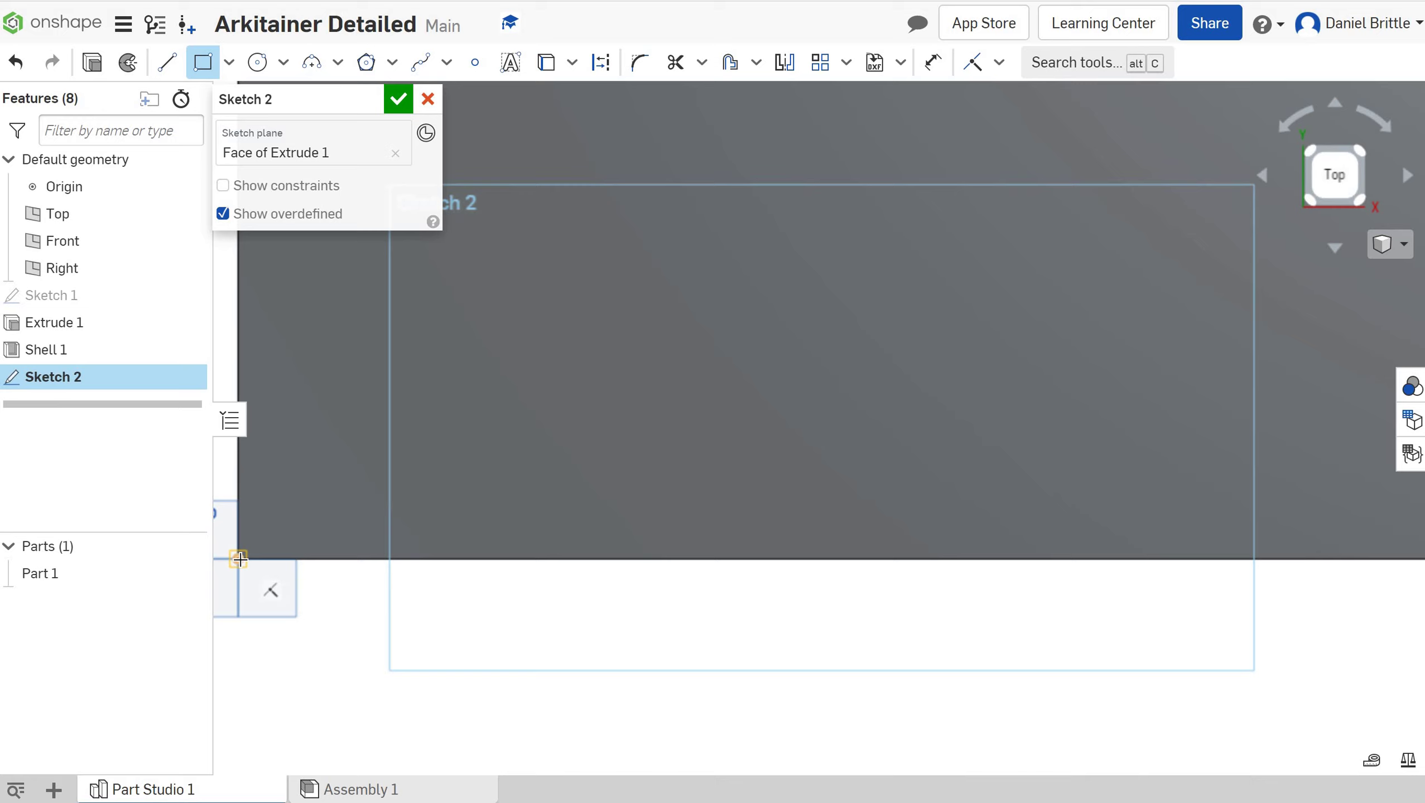
left_click(238, 559)
left_click(351, 610)
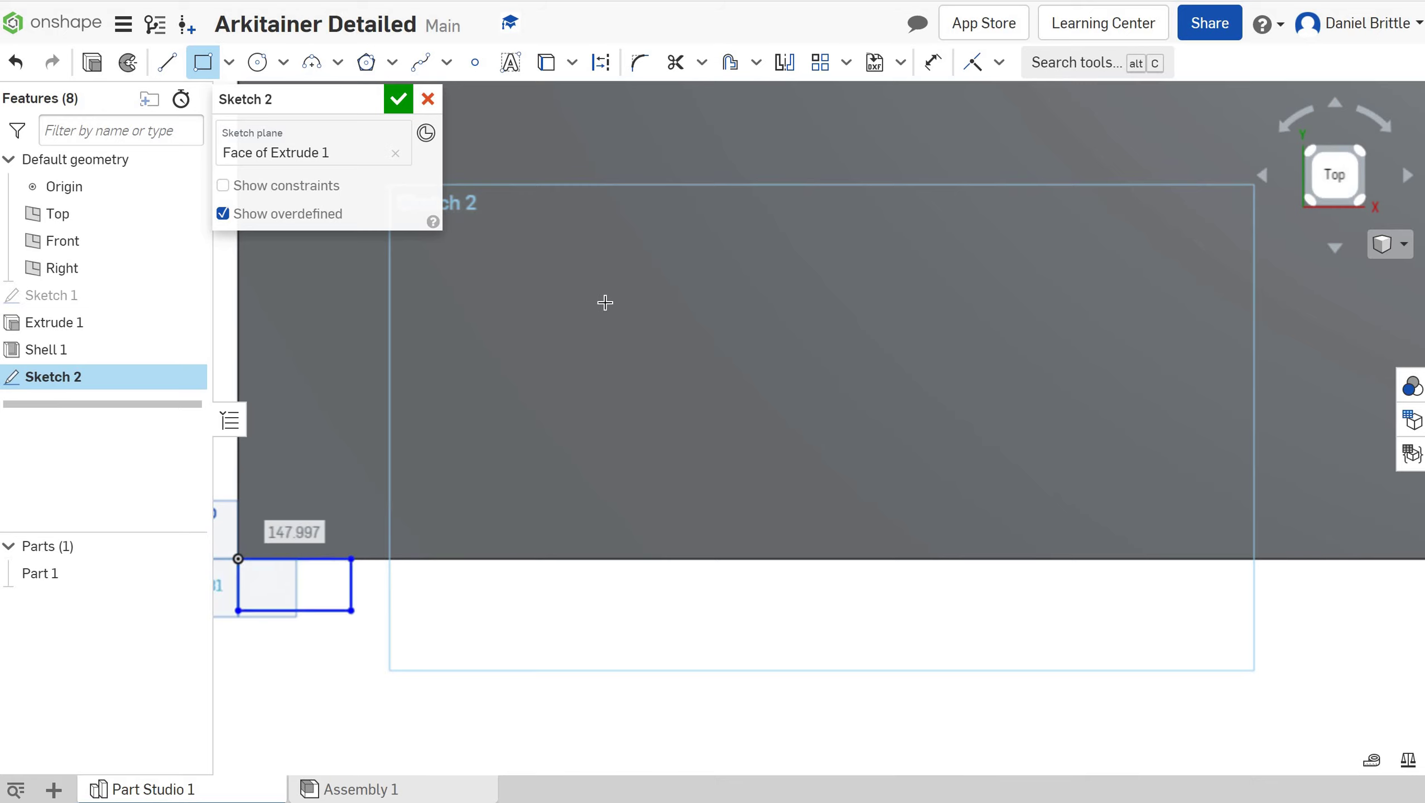
Dimension the rectangle to 20 mm height and 80 mm width, then finish the sketch.
left_click(935, 70)
left_click(382, 591)
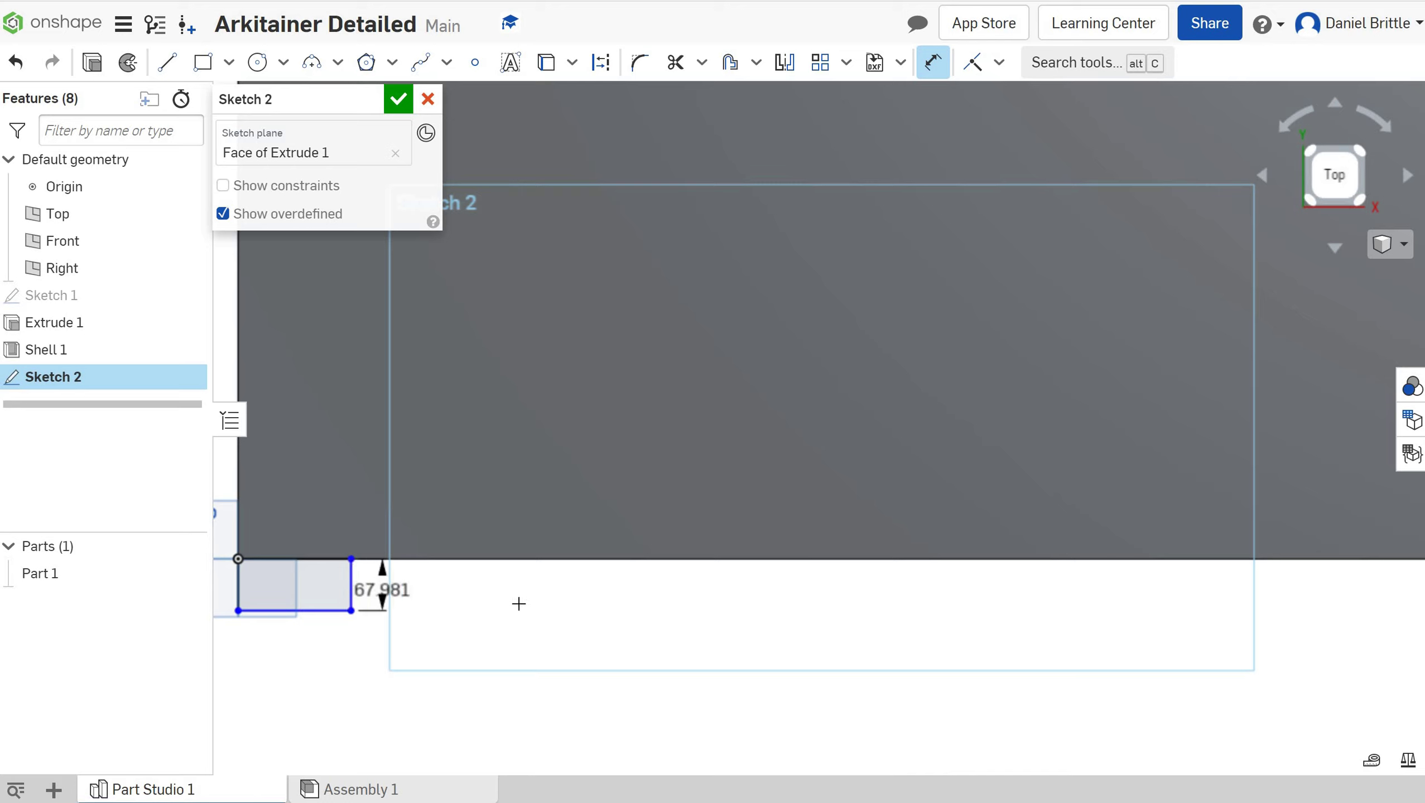
left_click(383, 595)
key("BackSpace")
key("Escape")
type("20")
key("Return")
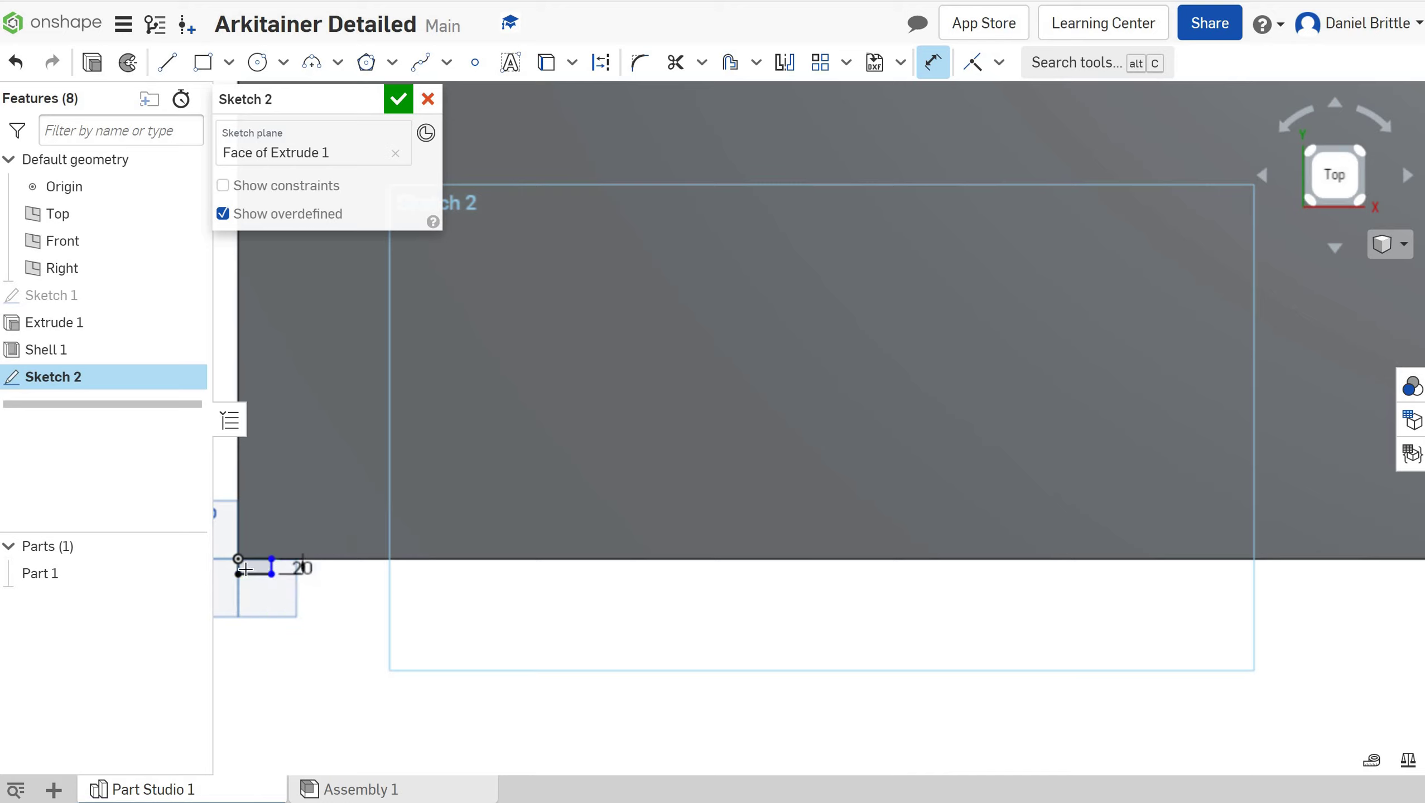
left_click(247, 574)
left_click(477, 677)
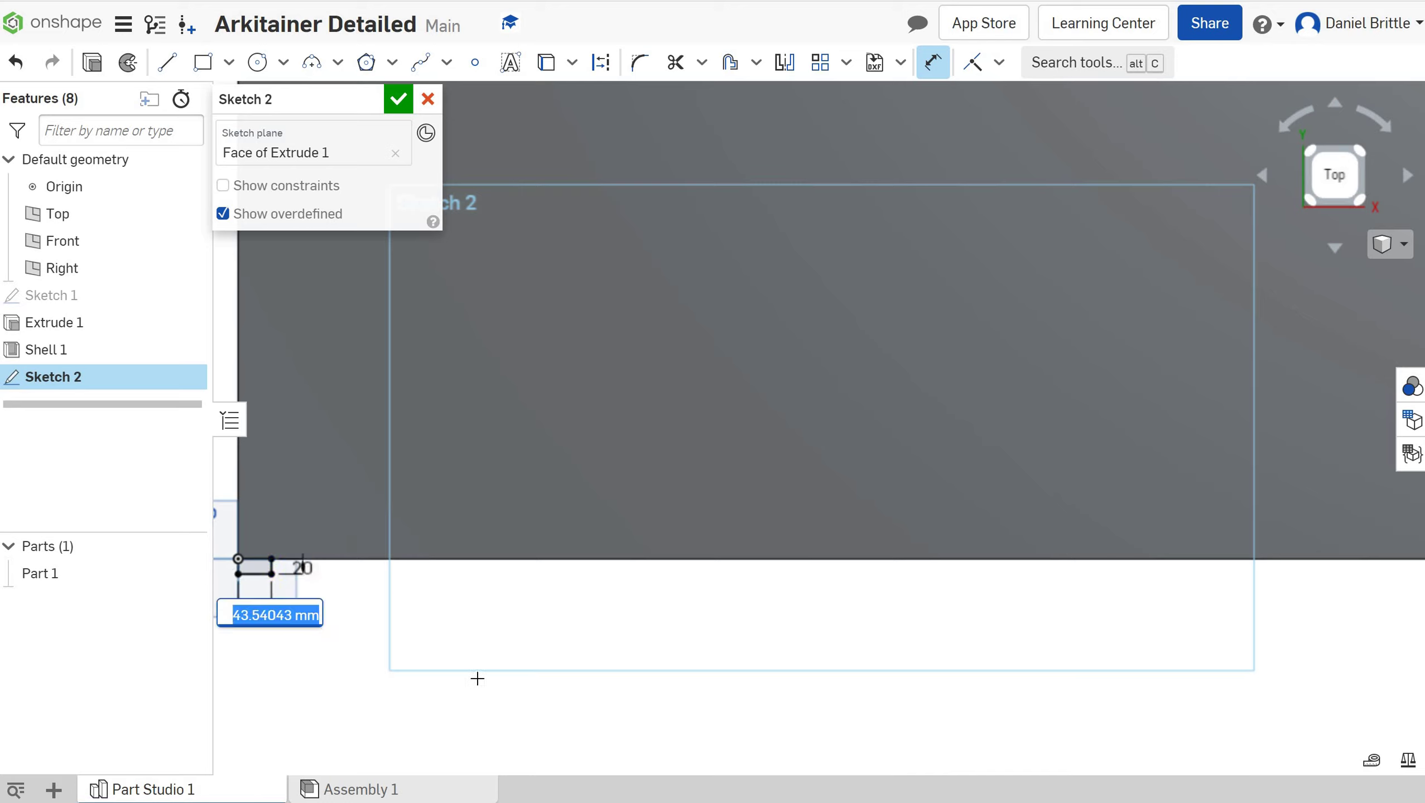
type("80")
key("Return")
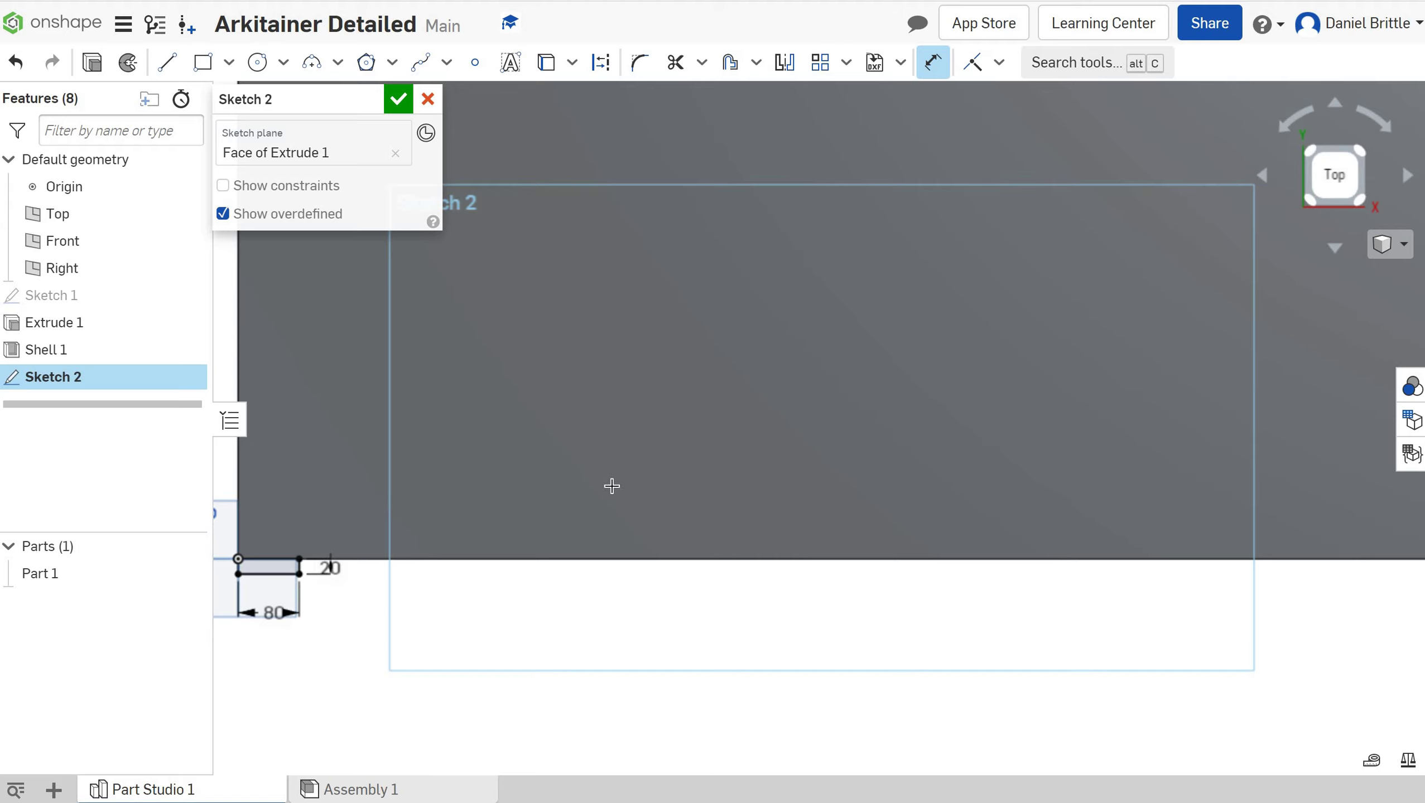
left_click(398, 99)
Start an extrusion of Sketch 2 with the Up to face end type.
scroll(537, 454, "down", 5)
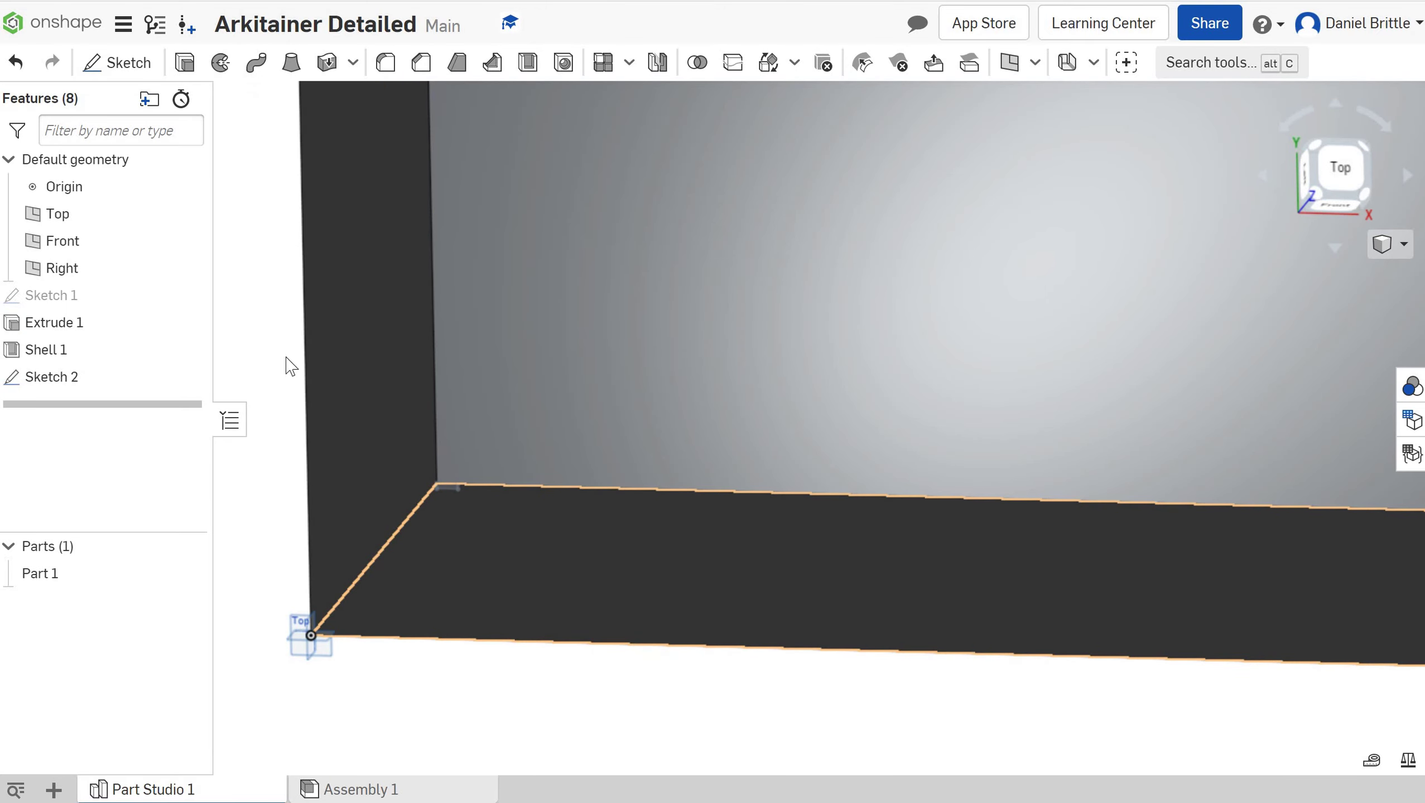
left_click(185, 62)
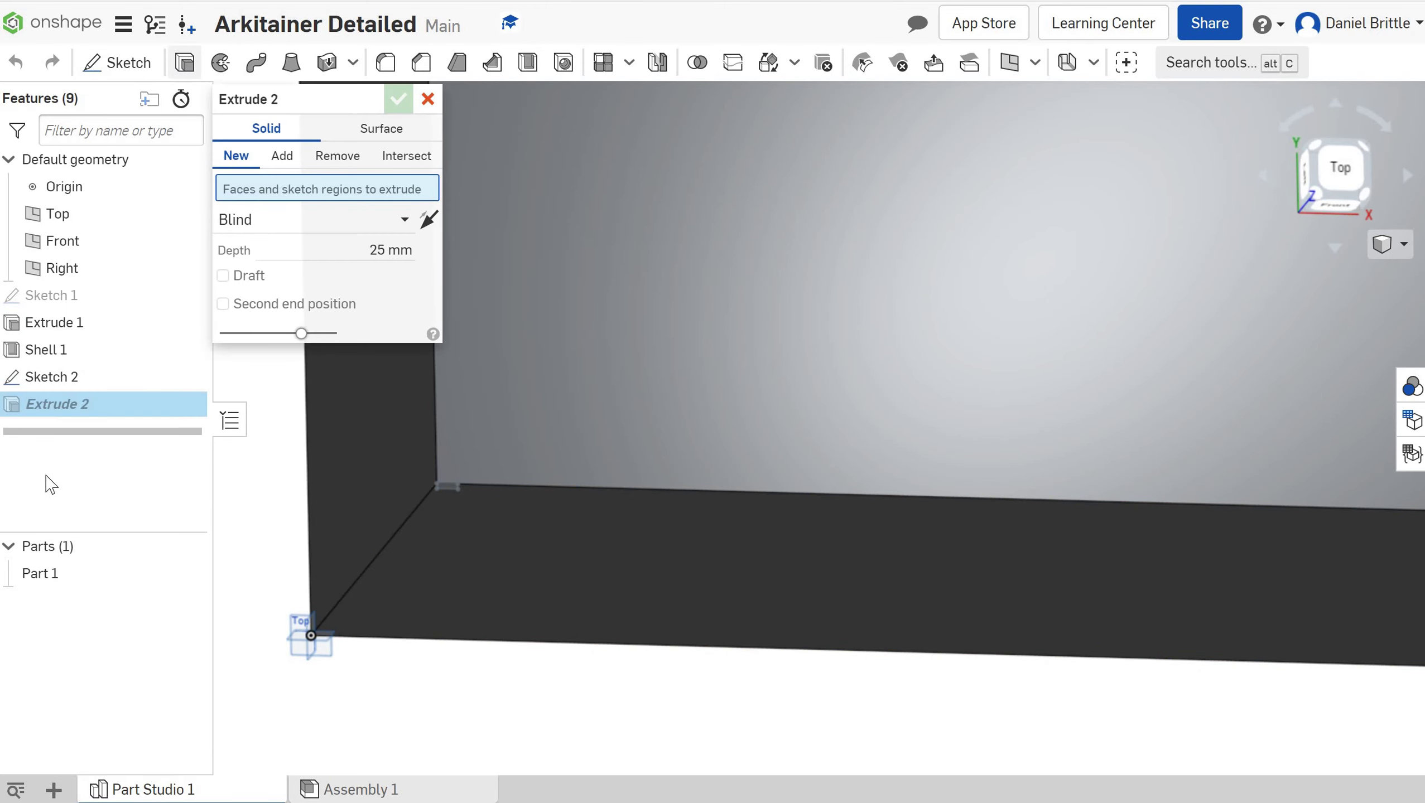
left_click(151, 377)
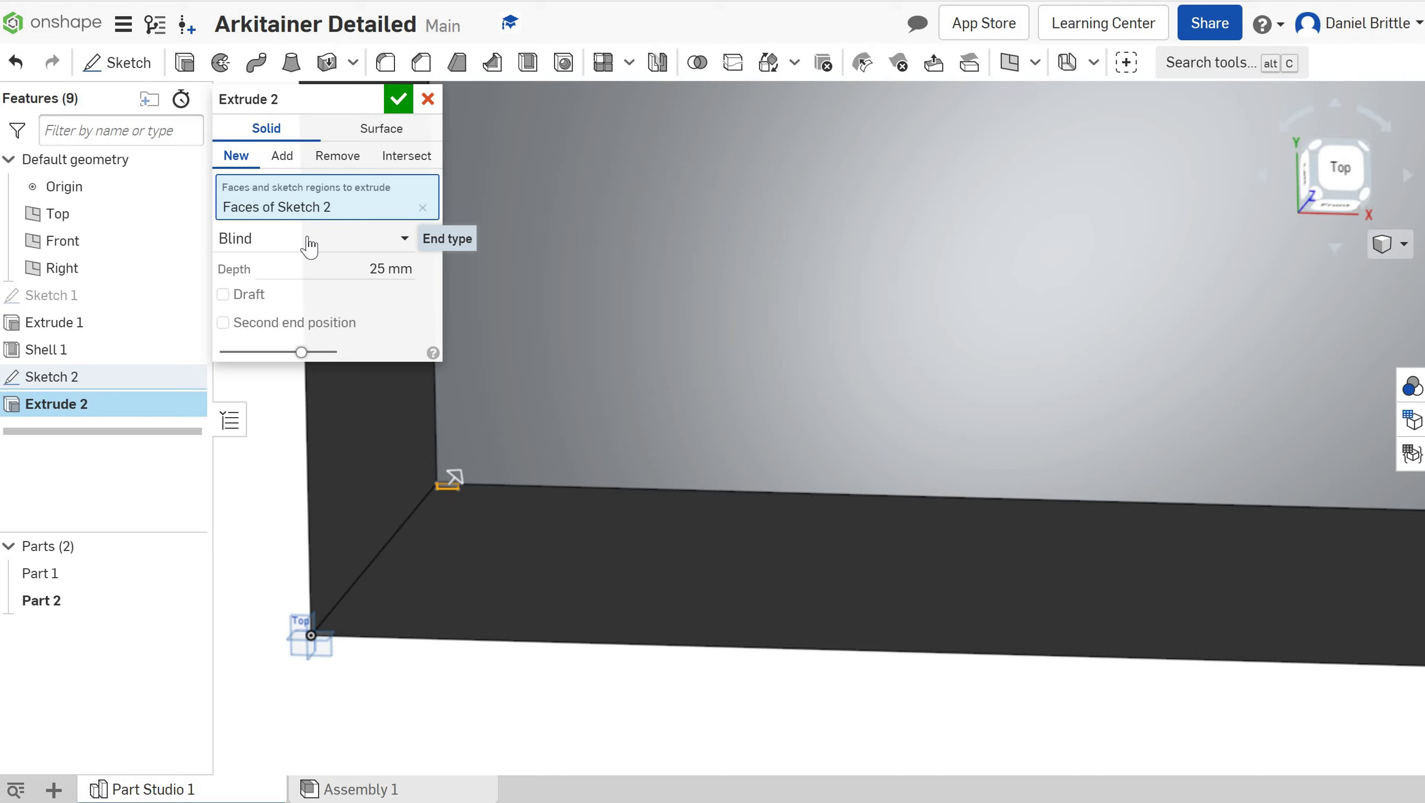
left_click(373, 235)
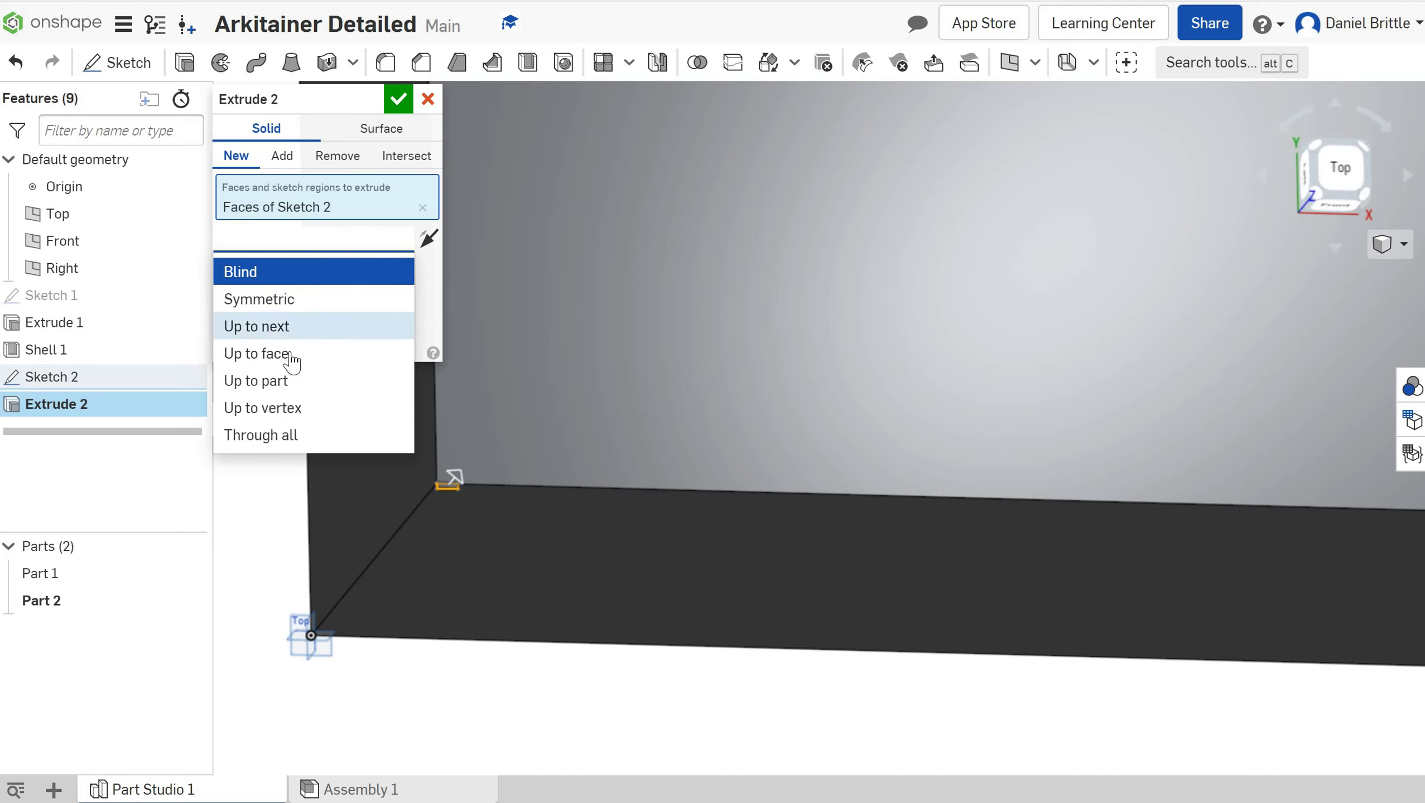
left_click(291, 353)
Extrude up to the box's bottom face as a New part and confirm it.
right_click_drag(375, 513, 465, 485)
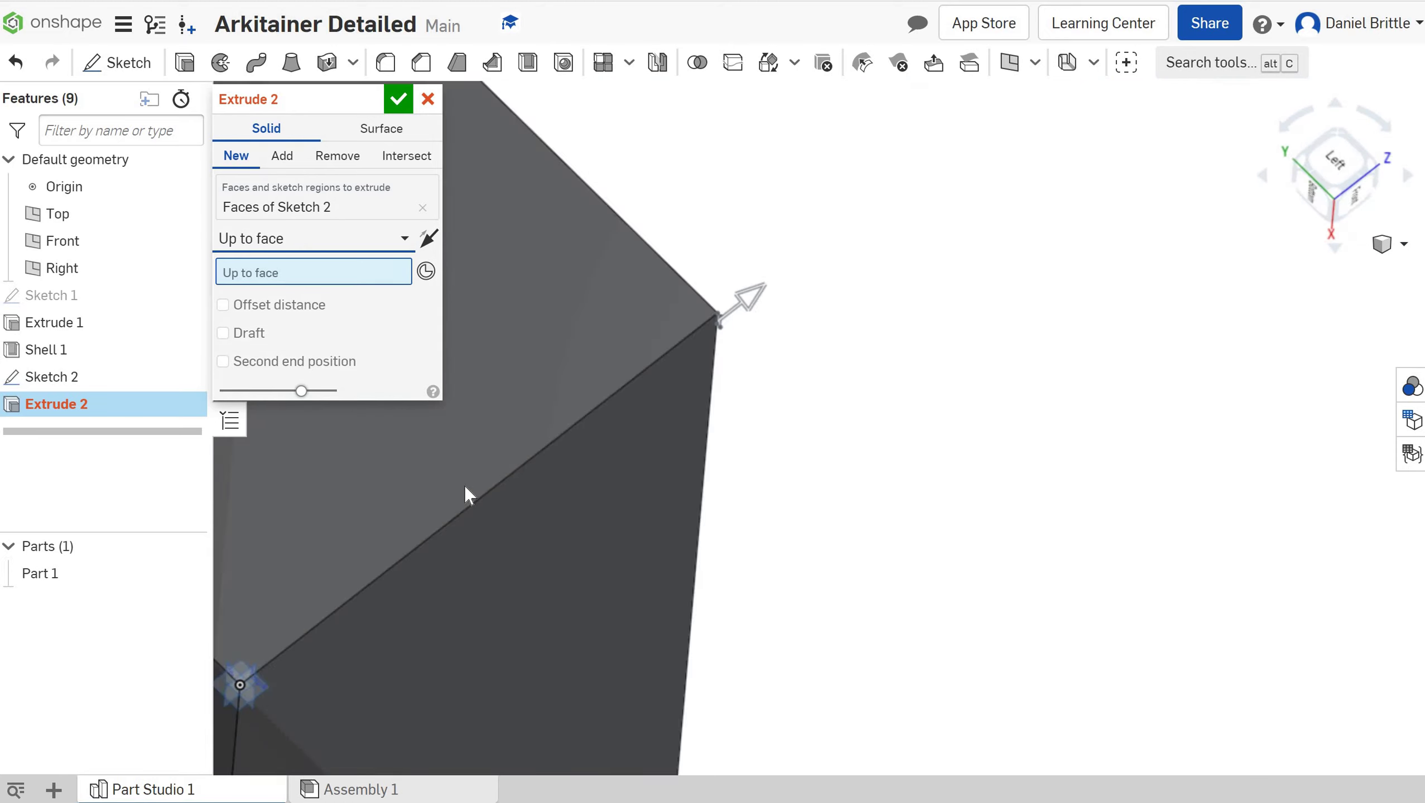
scroll(744, 405, "down", 3)
right_click_drag(760, 398, 645, 420)
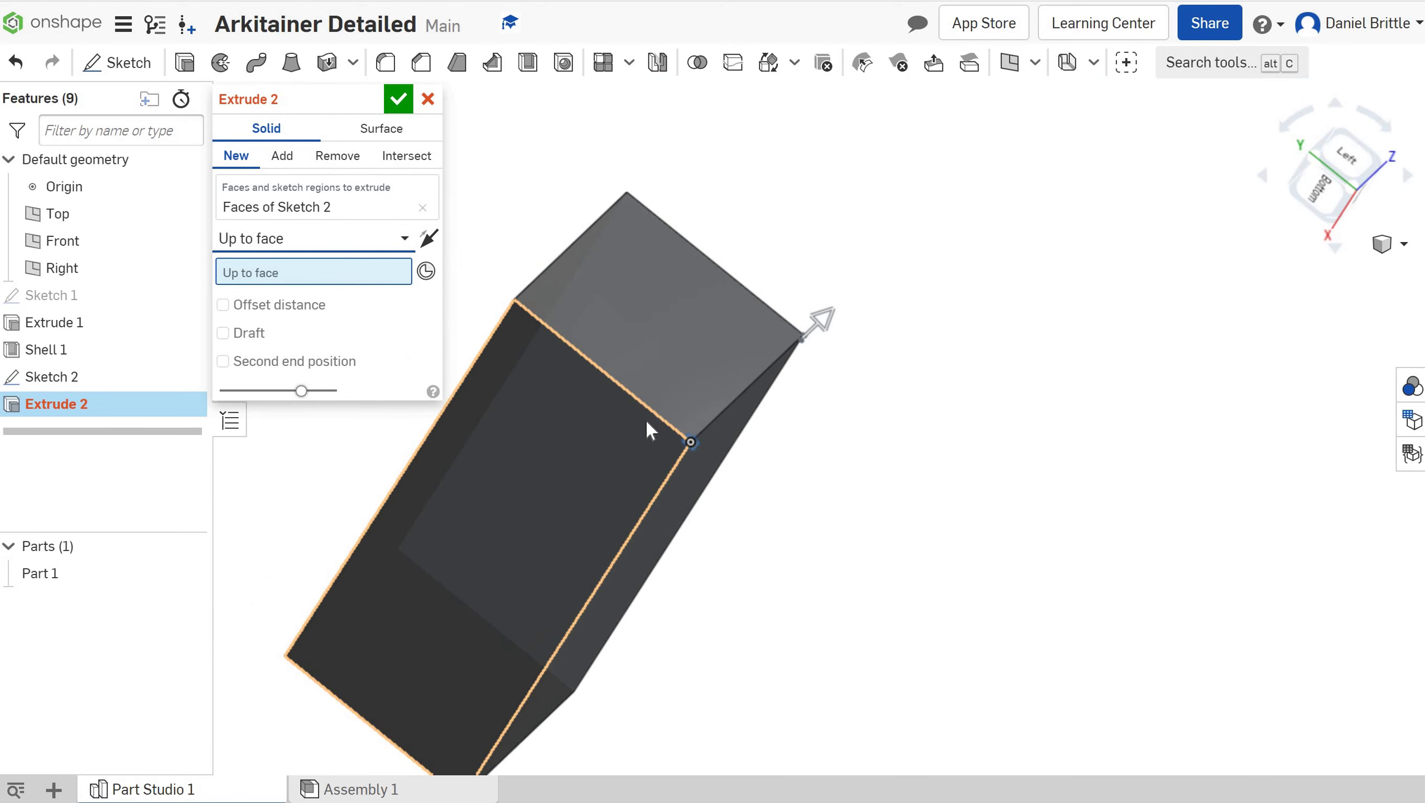
scroll(647, 423, "up", 2)
left_click(686, 439)
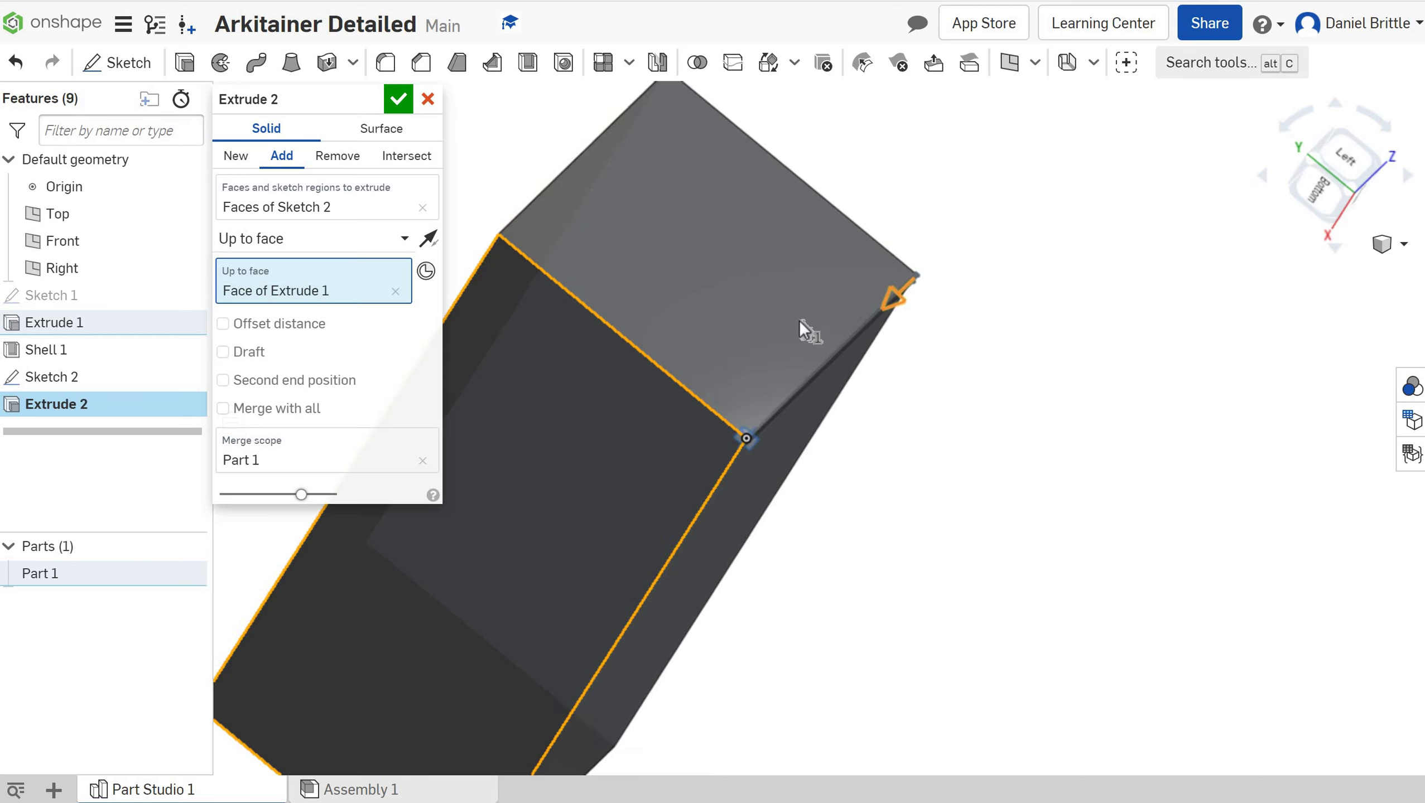
right_click_drag(804, 328, 928, 287)
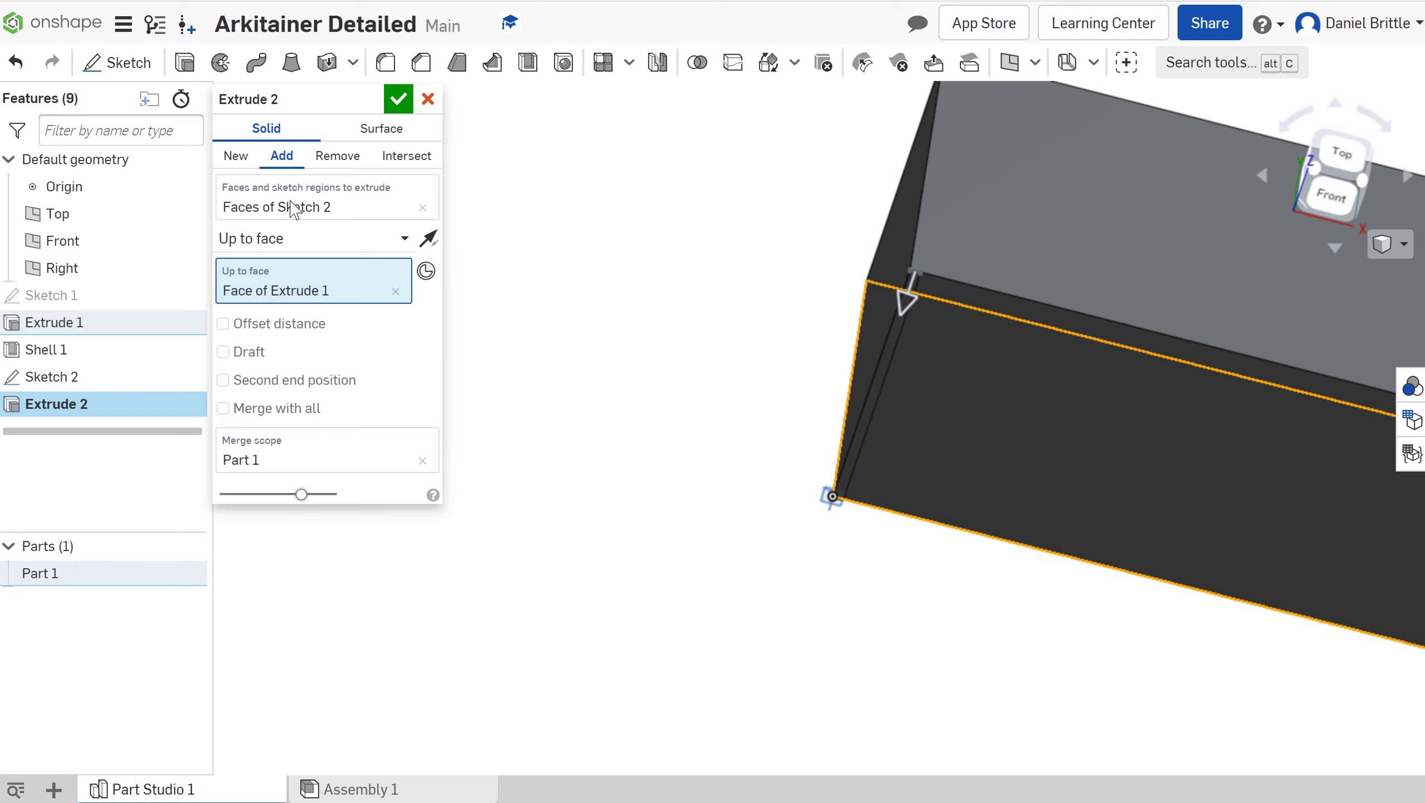
left_click(235, 157)
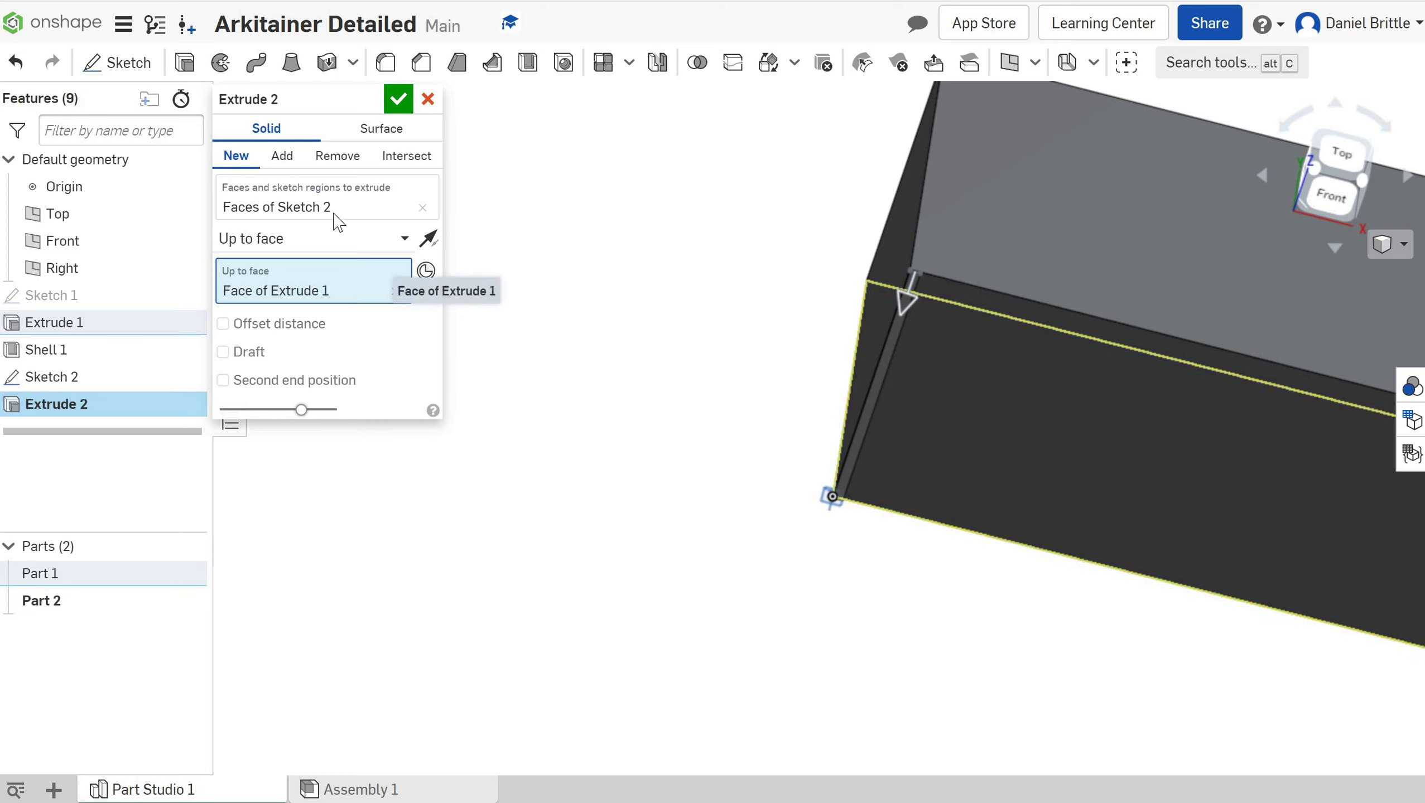
left_click(399, 99)
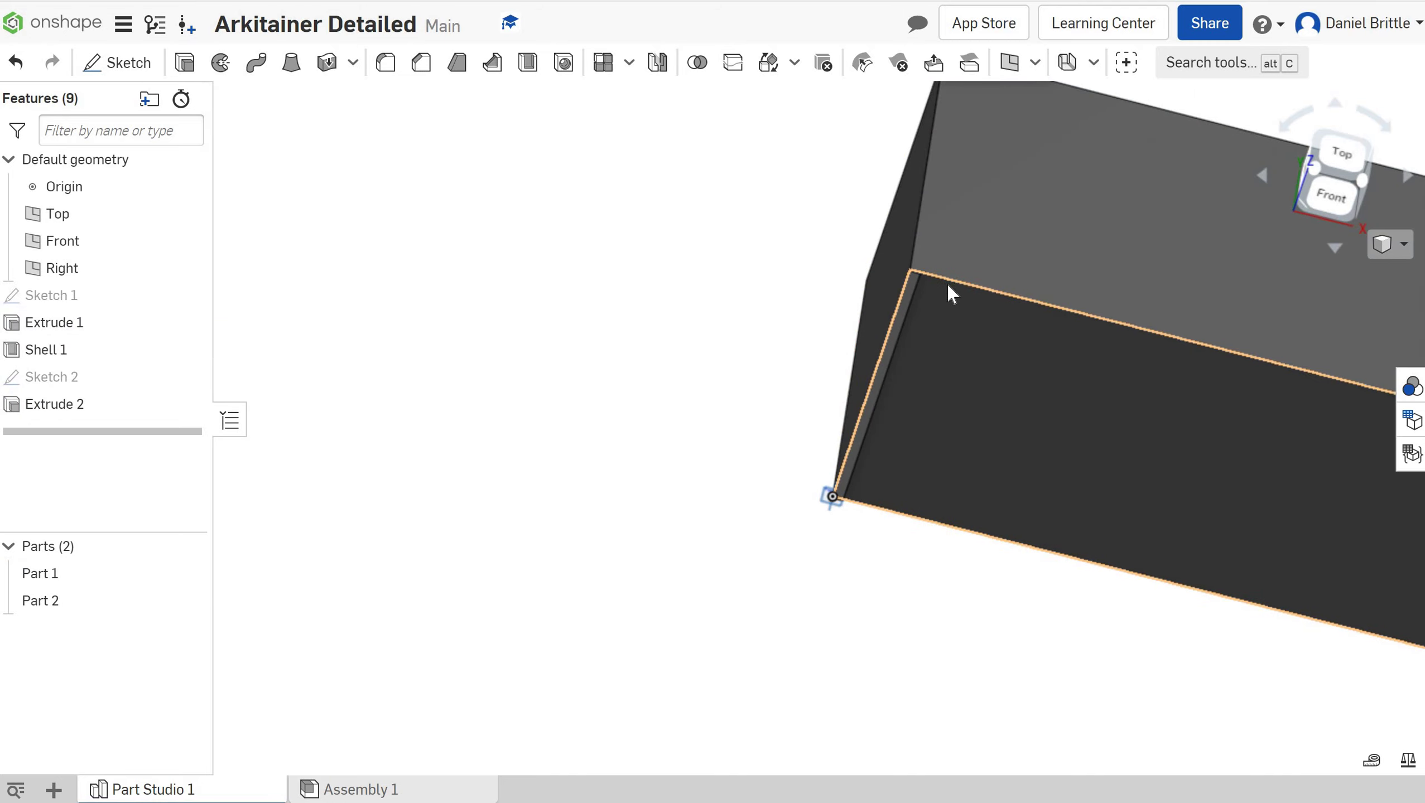
scroll(946, 284, "up", 8)
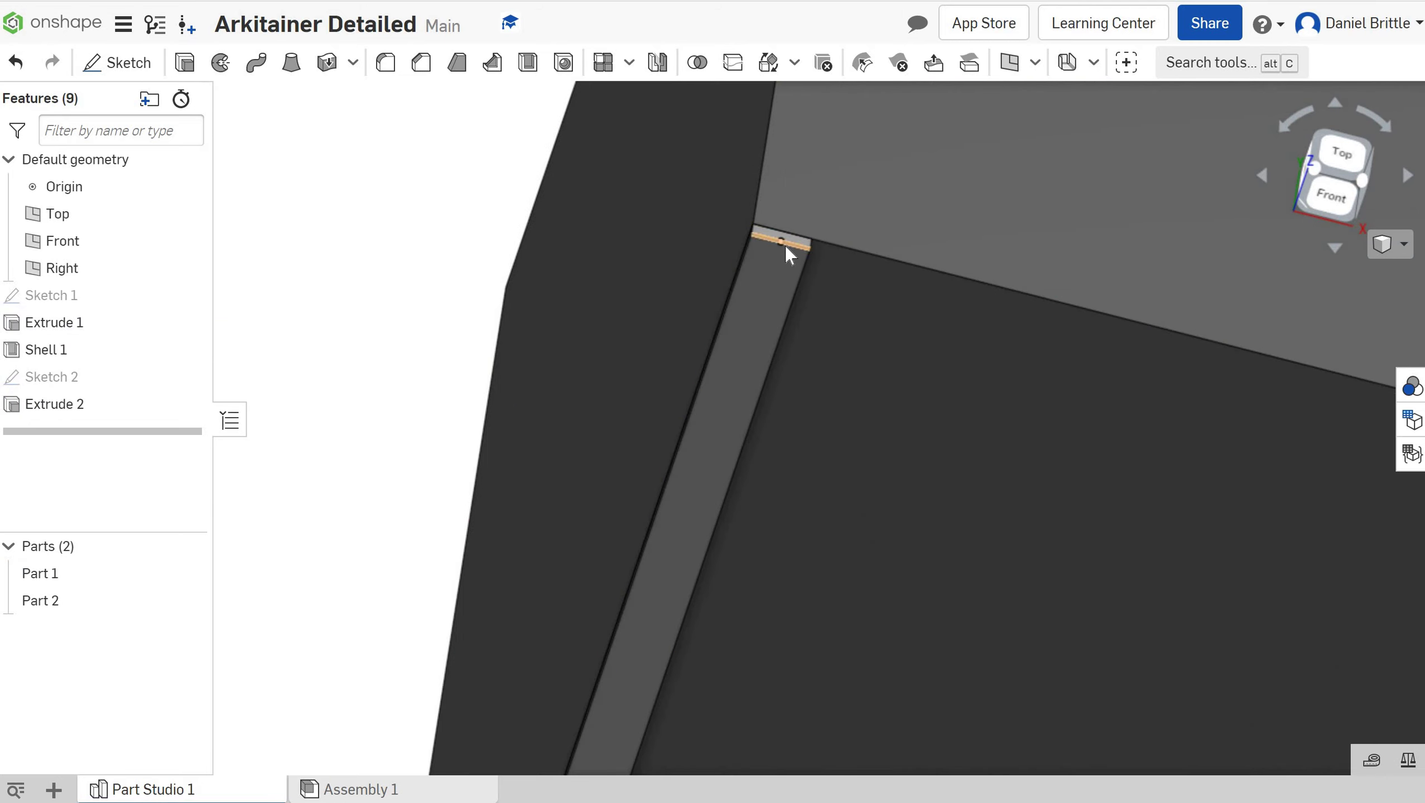
scroll(785, 247, "up", 4)
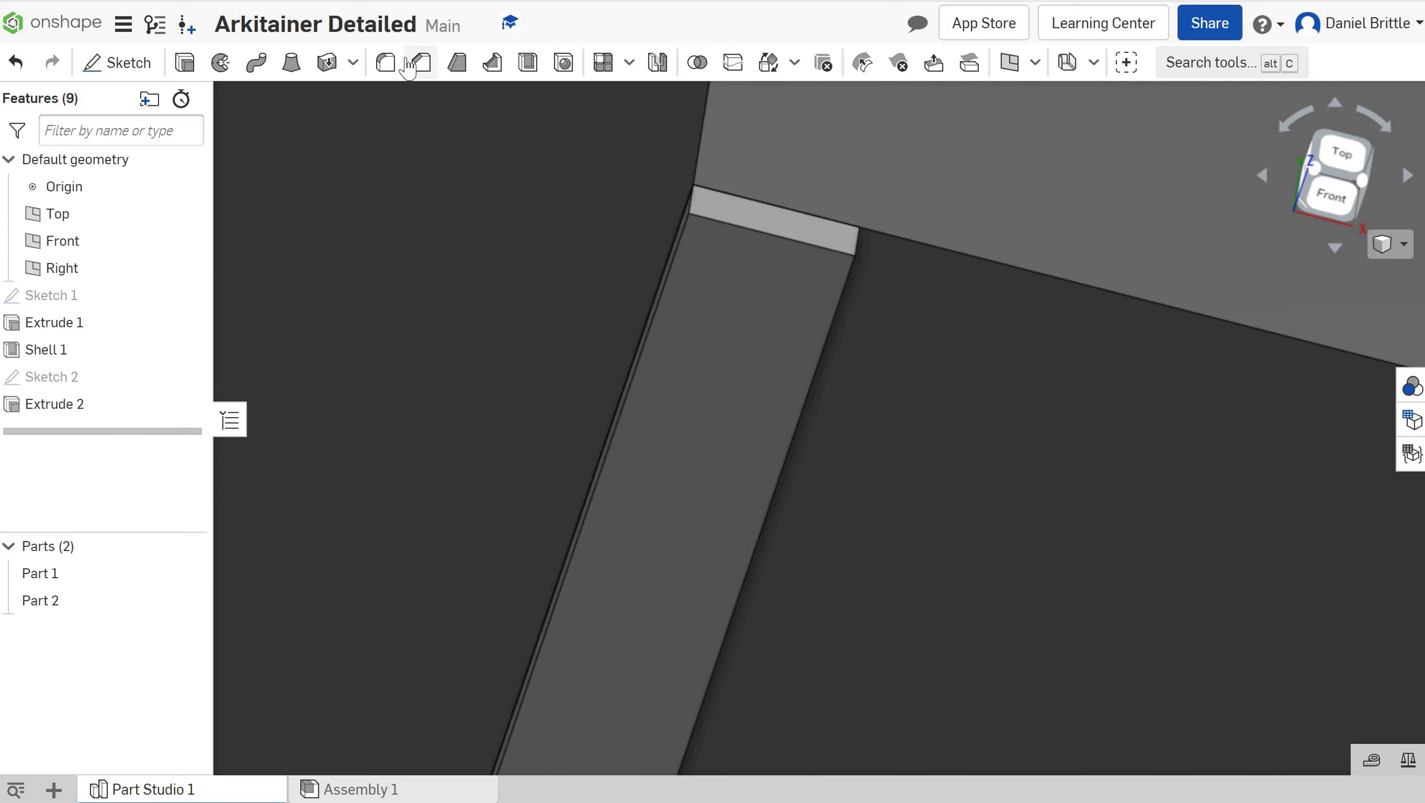
Chamfer the rib's left and right long edges with an equal distance of 20 mm.
left_click(687, 225)
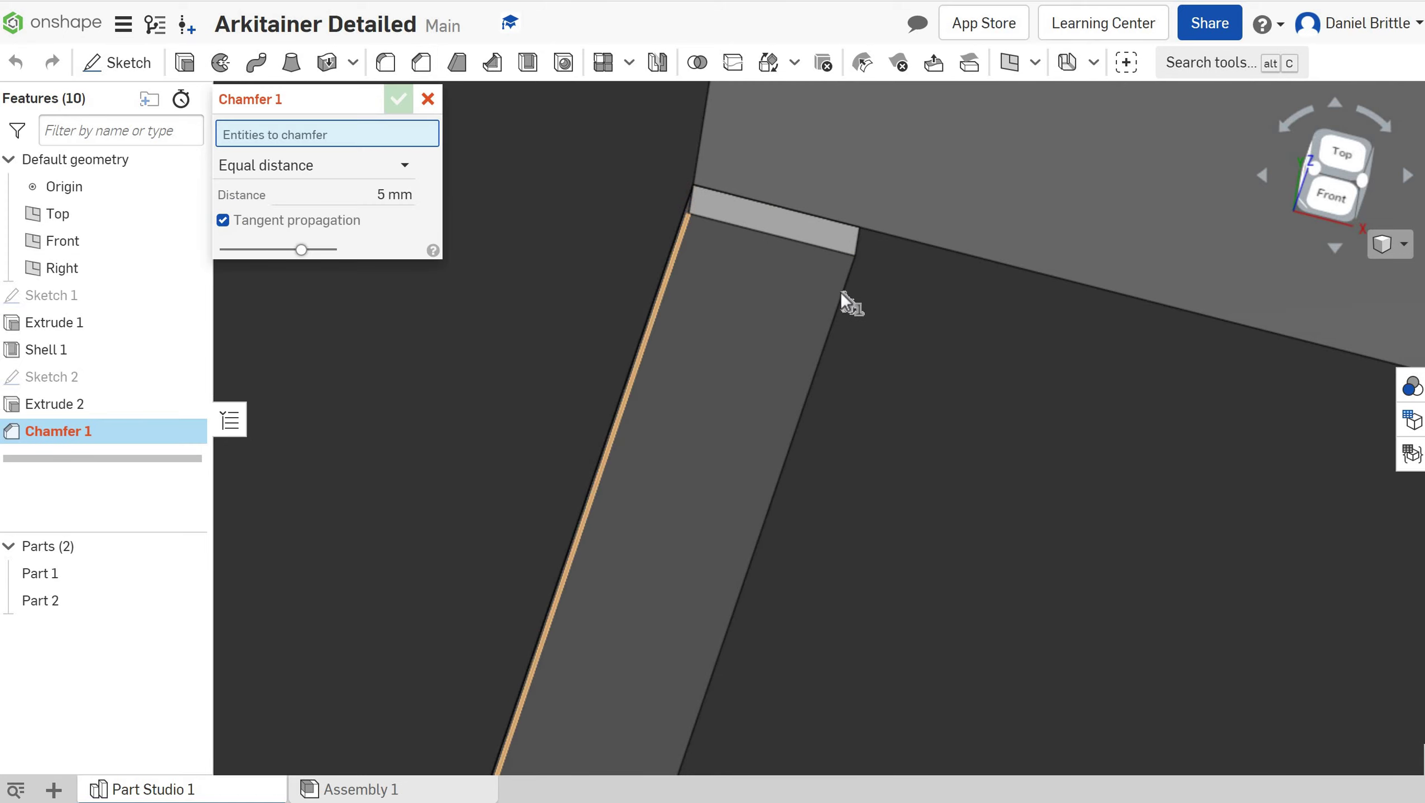
left_click(397, 233)
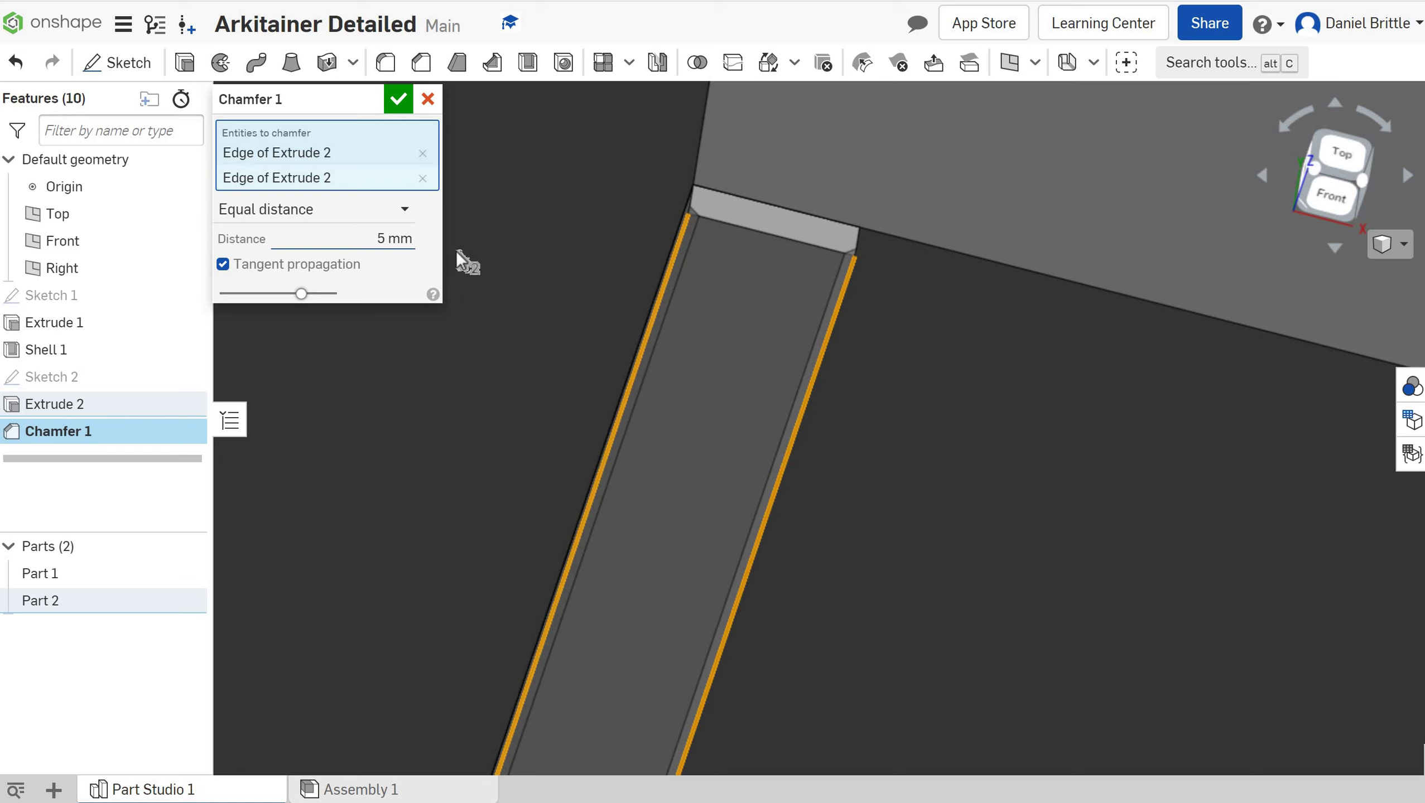
type("20")
key("Return")
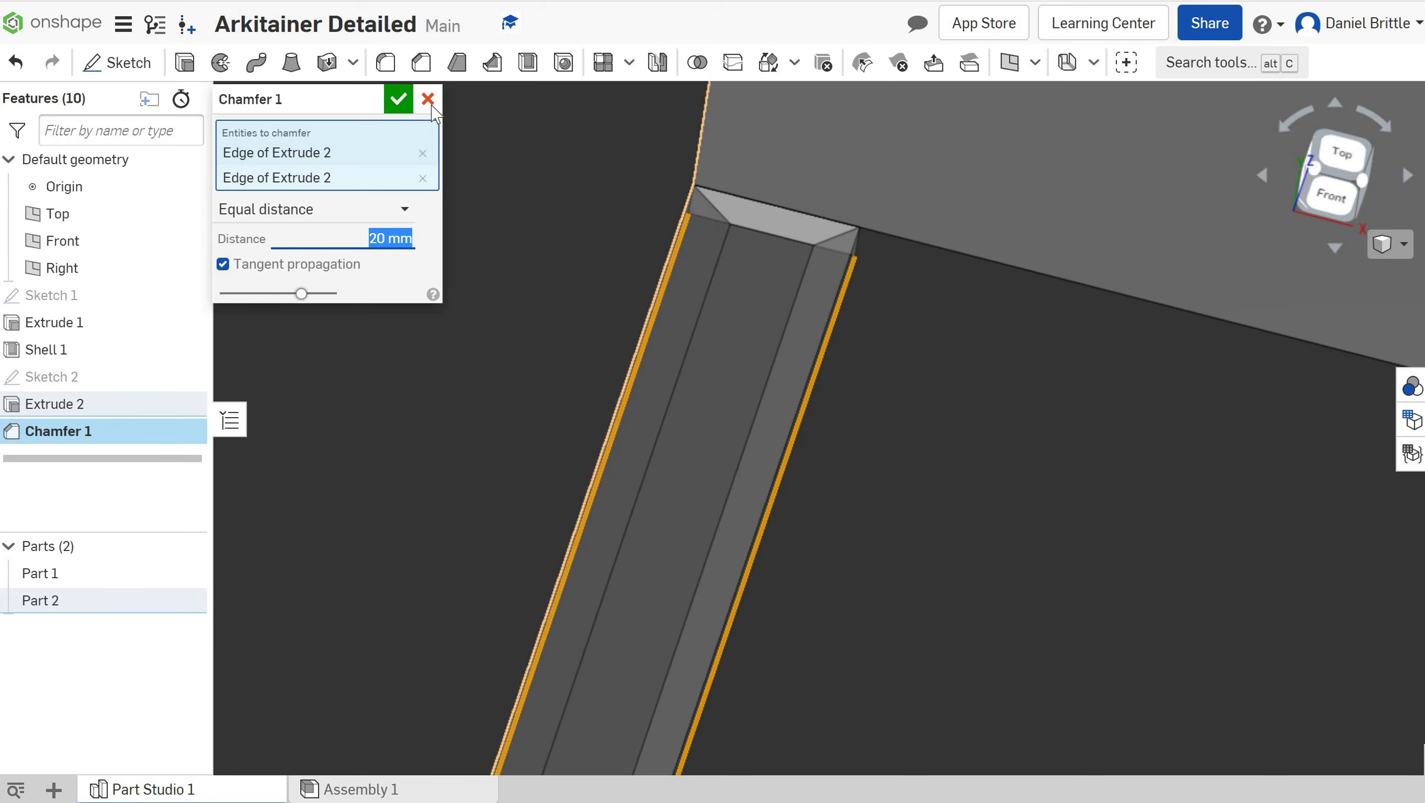
Commit the 20 mm chamfer and view the box straight-on from the Front.
left_click(398, 100)
scroll(772, 310, "down", 3)
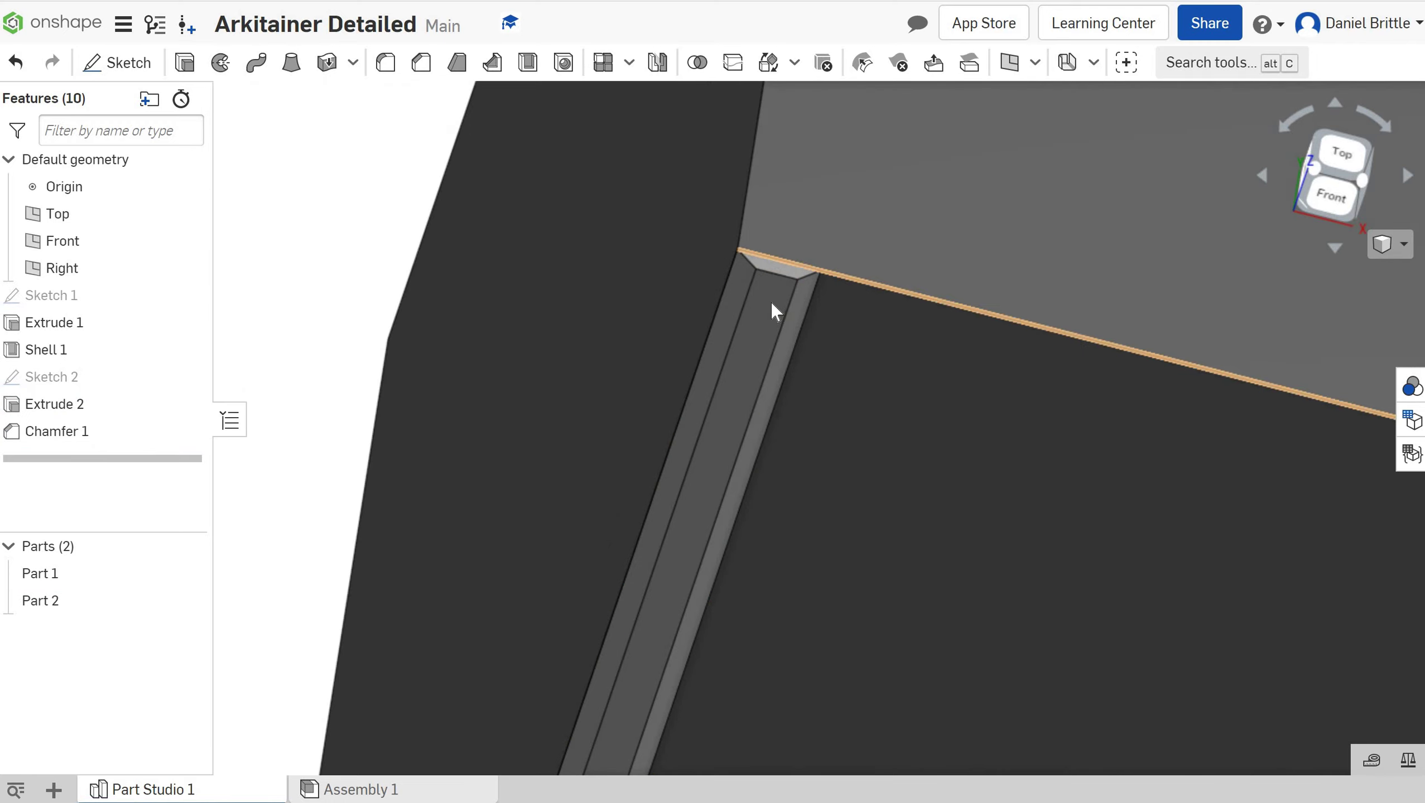
scroll(770, 307, "down", 10)
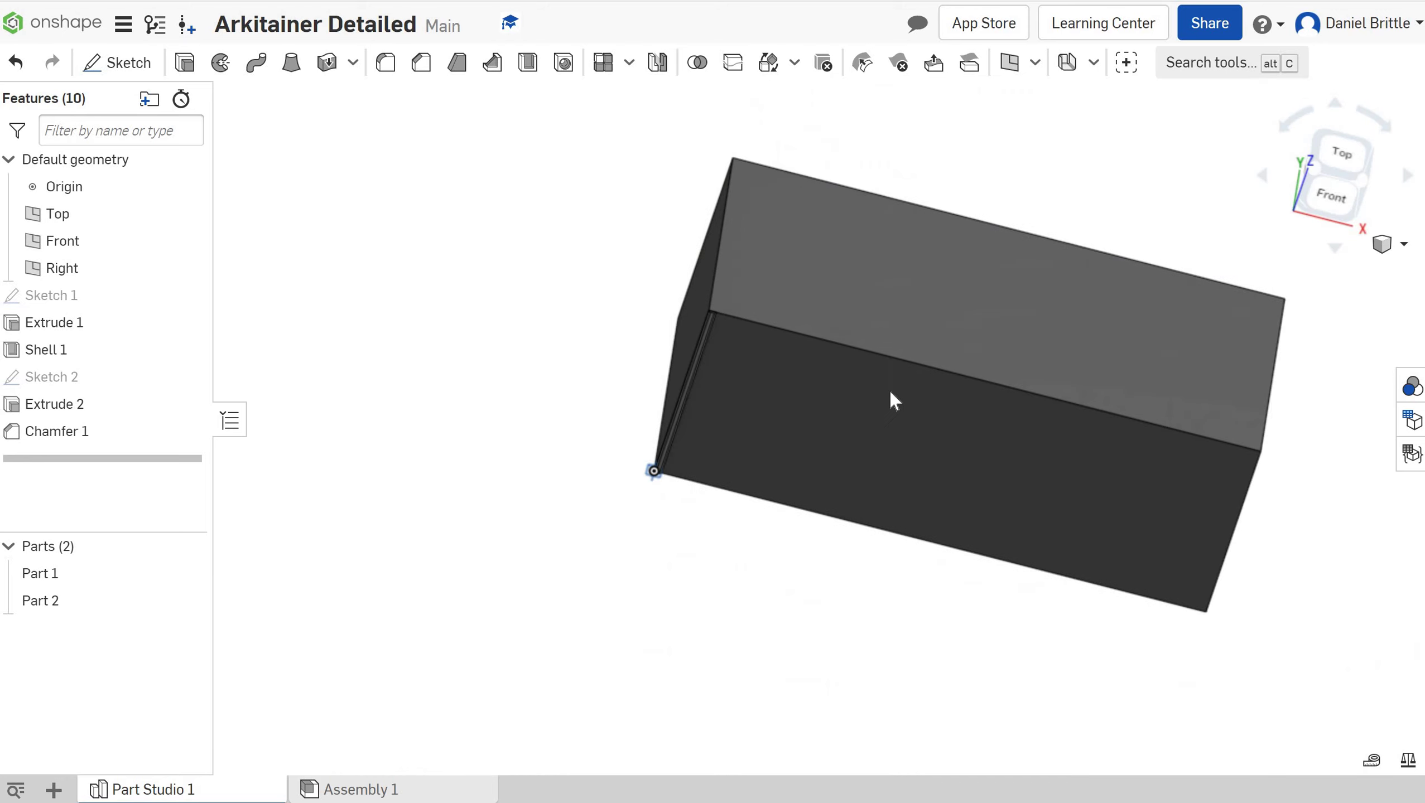
scroll(646, 324, "up", 3)
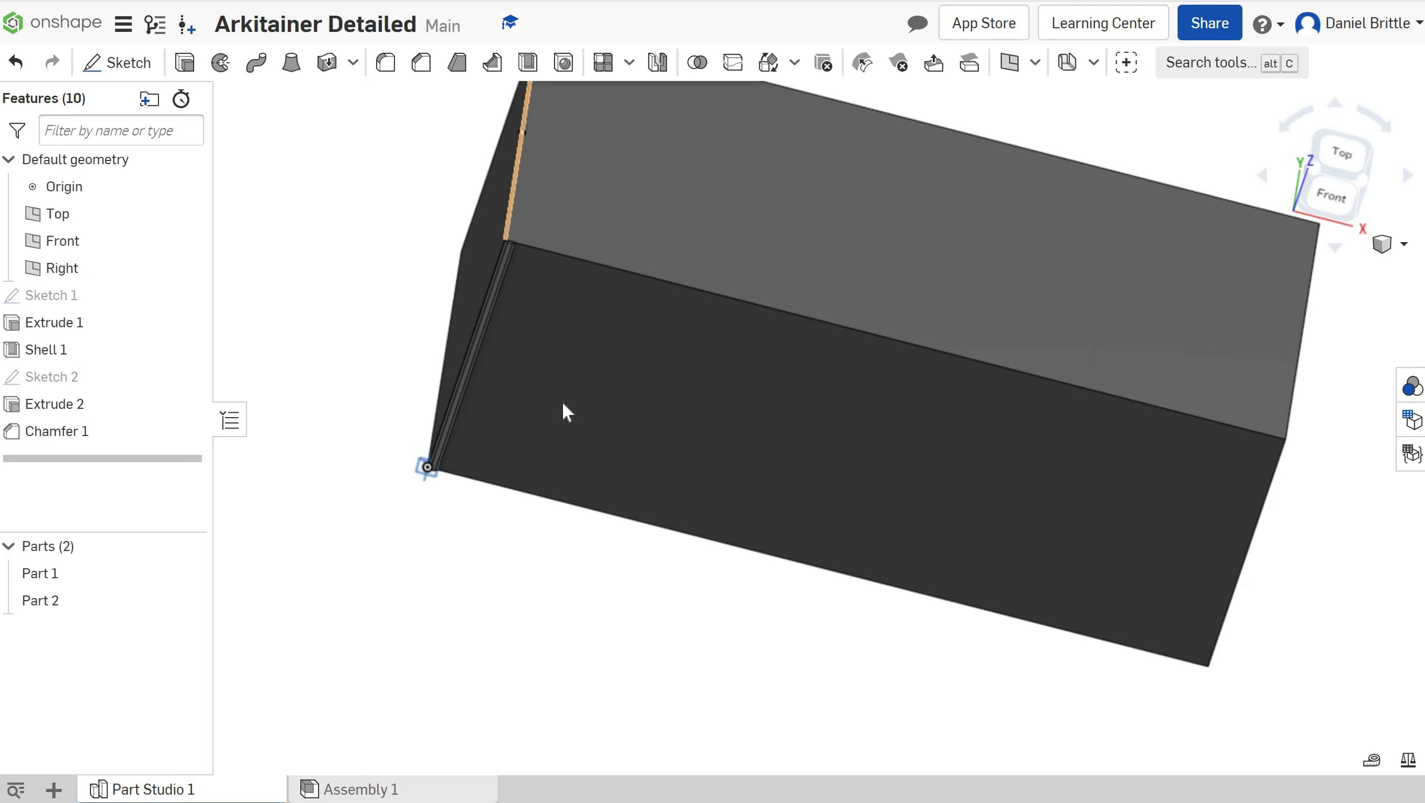
scroll(652, 419, "up", 3)
scroll(642, 216, "down", 3)
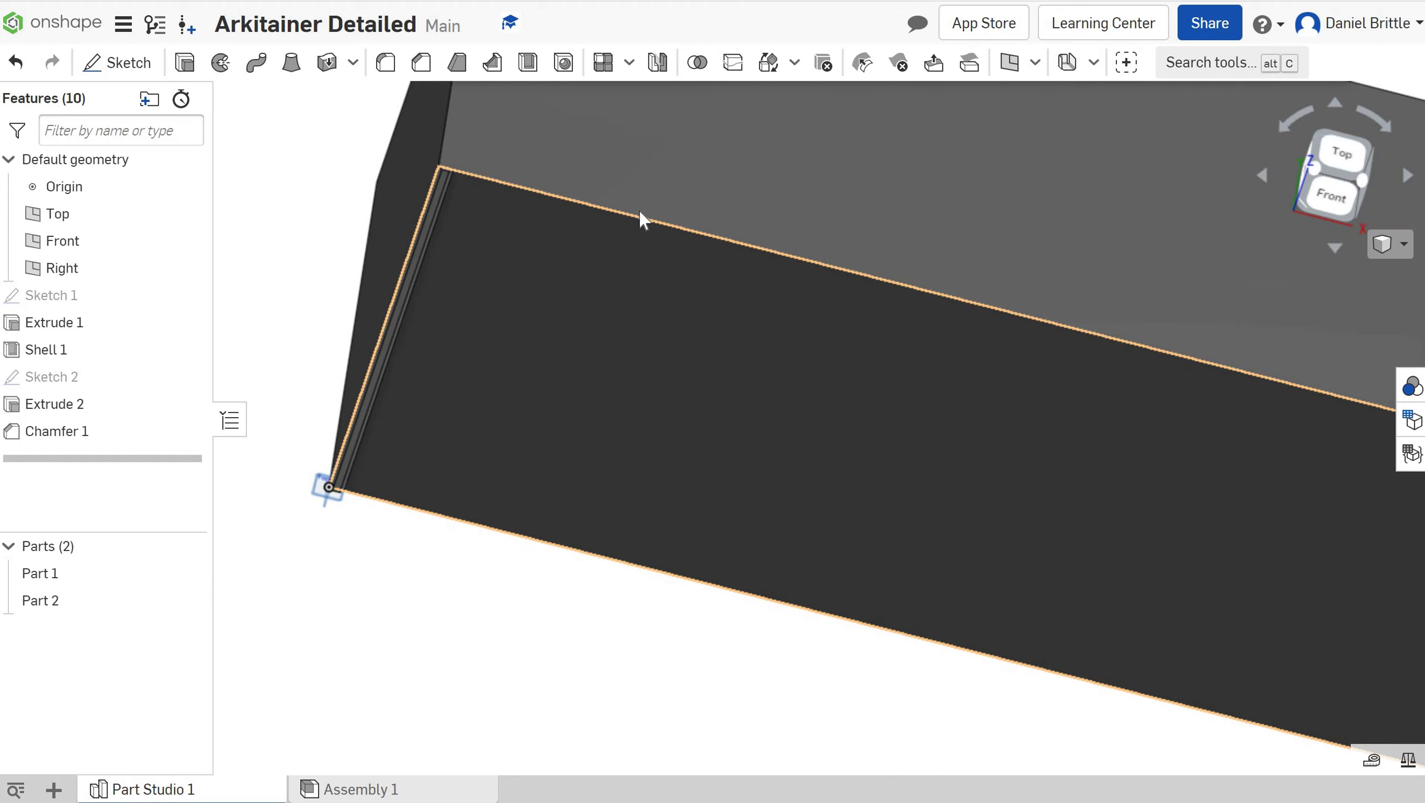
left_click(1333, 194)
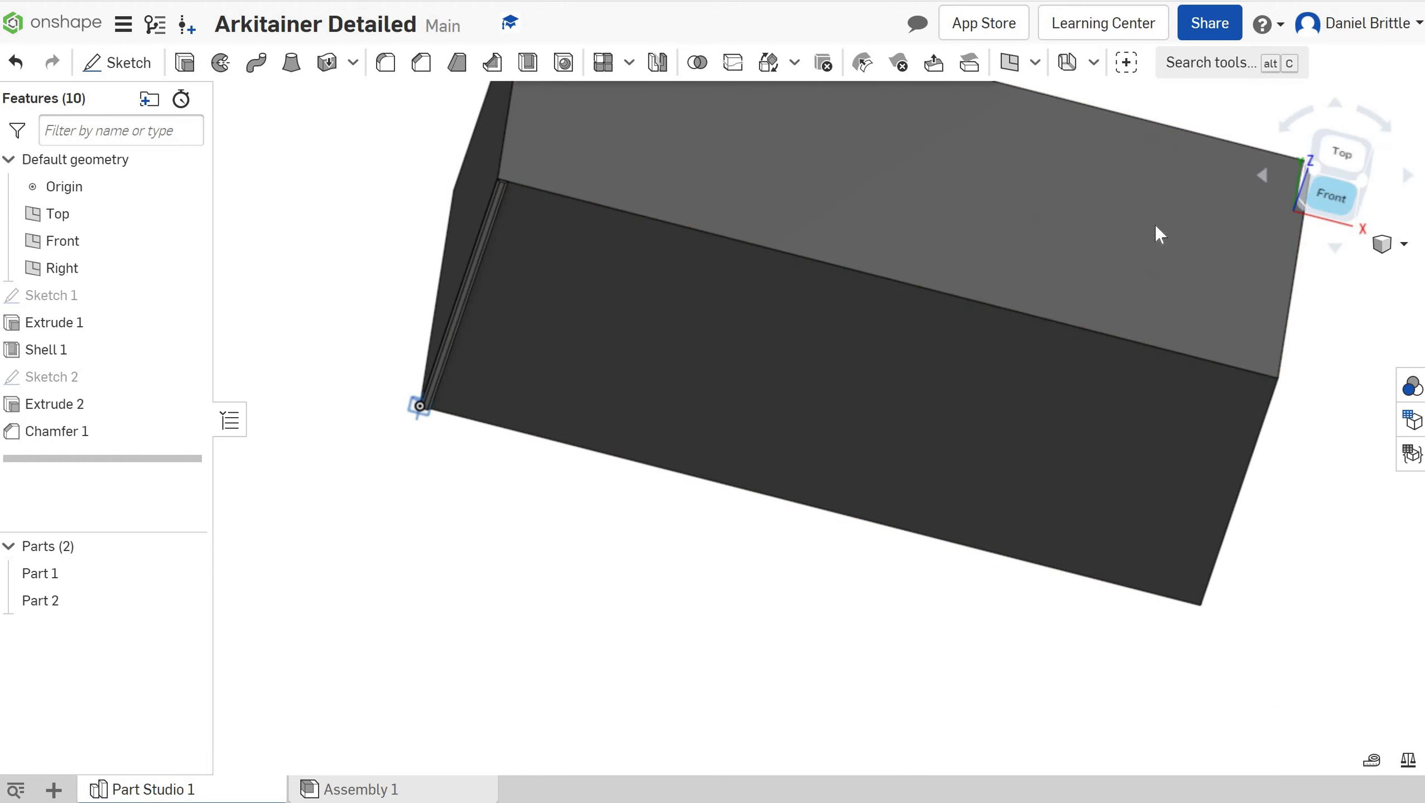
Start a linear pattern of Part 2 directed along the box's top edge.
left_click(603, 63)
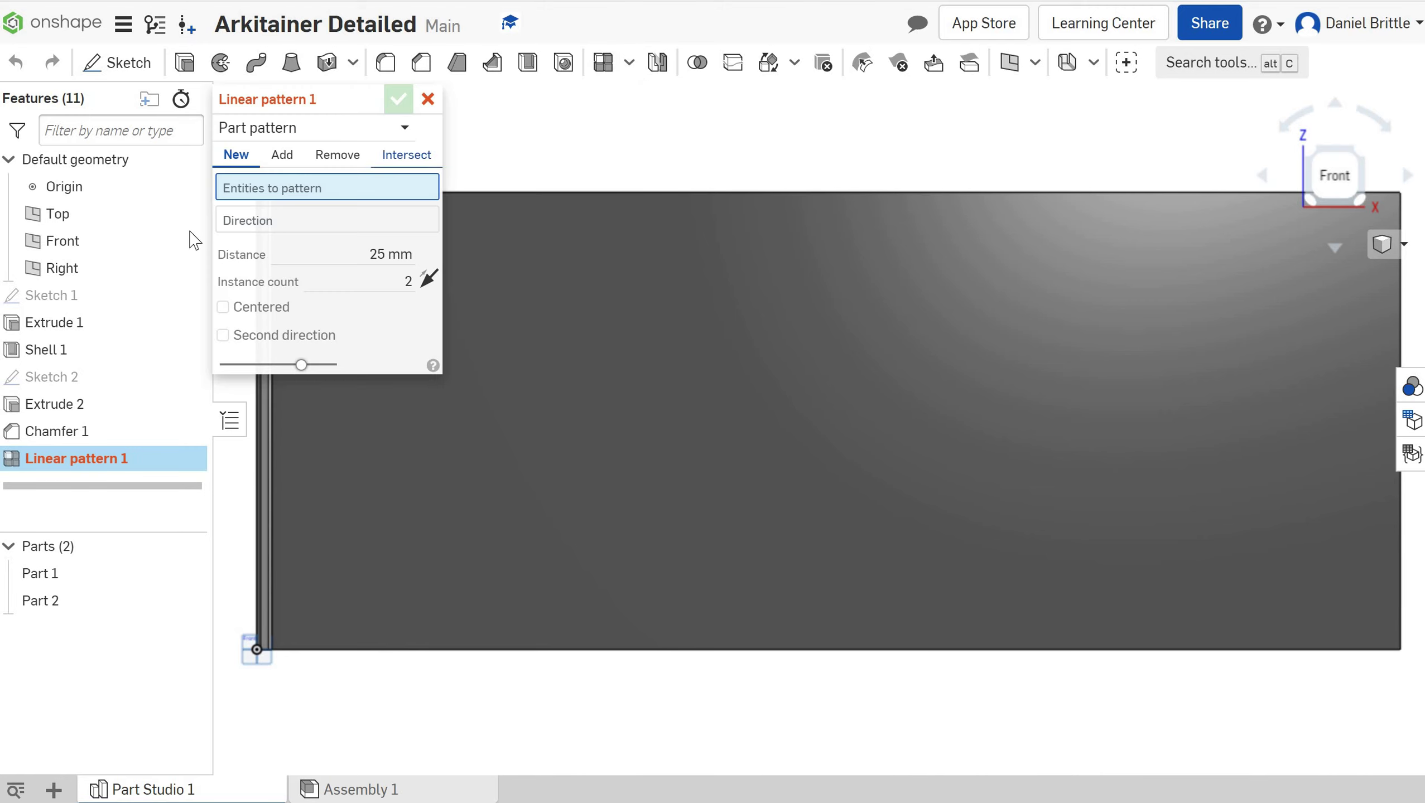
left_click(44, 600)
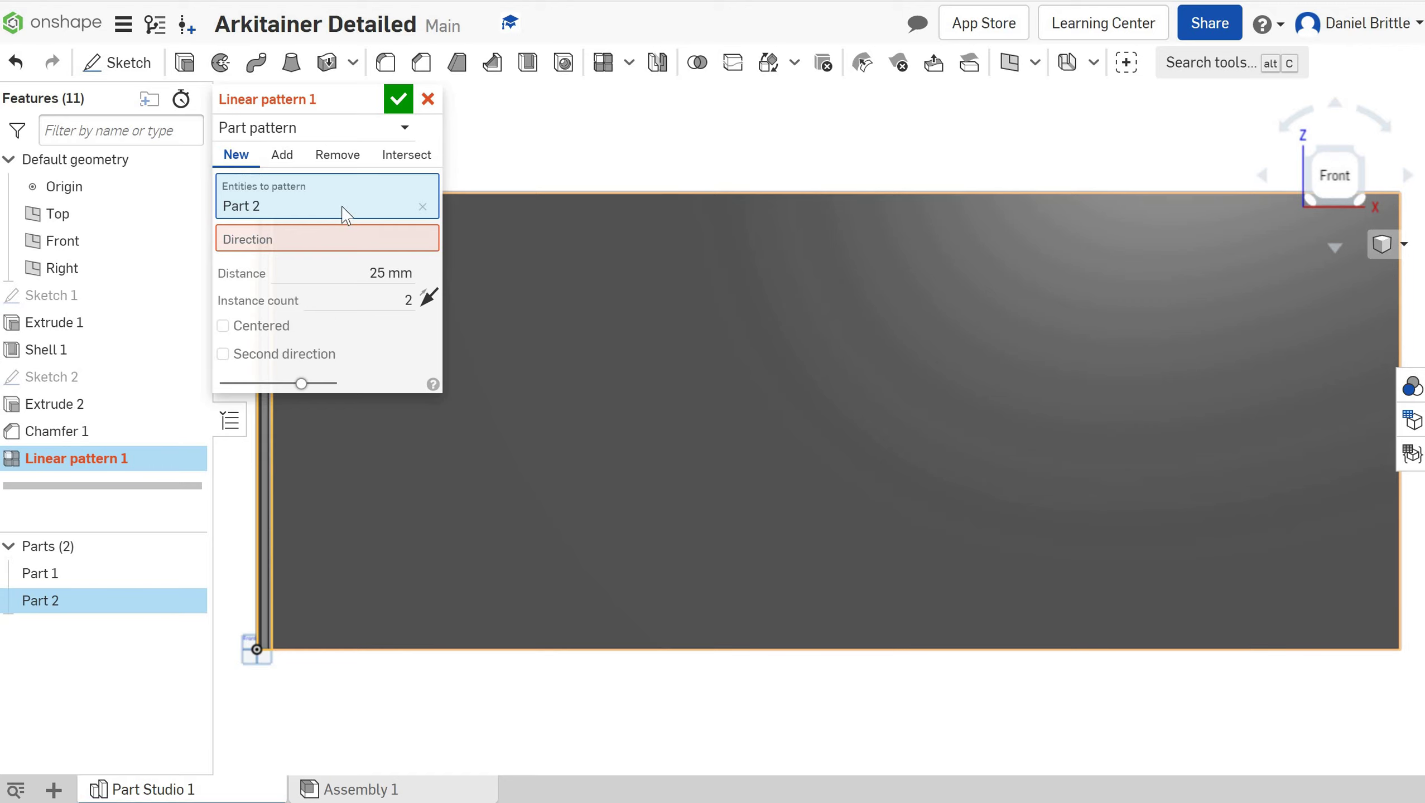
left_click(334, 251)
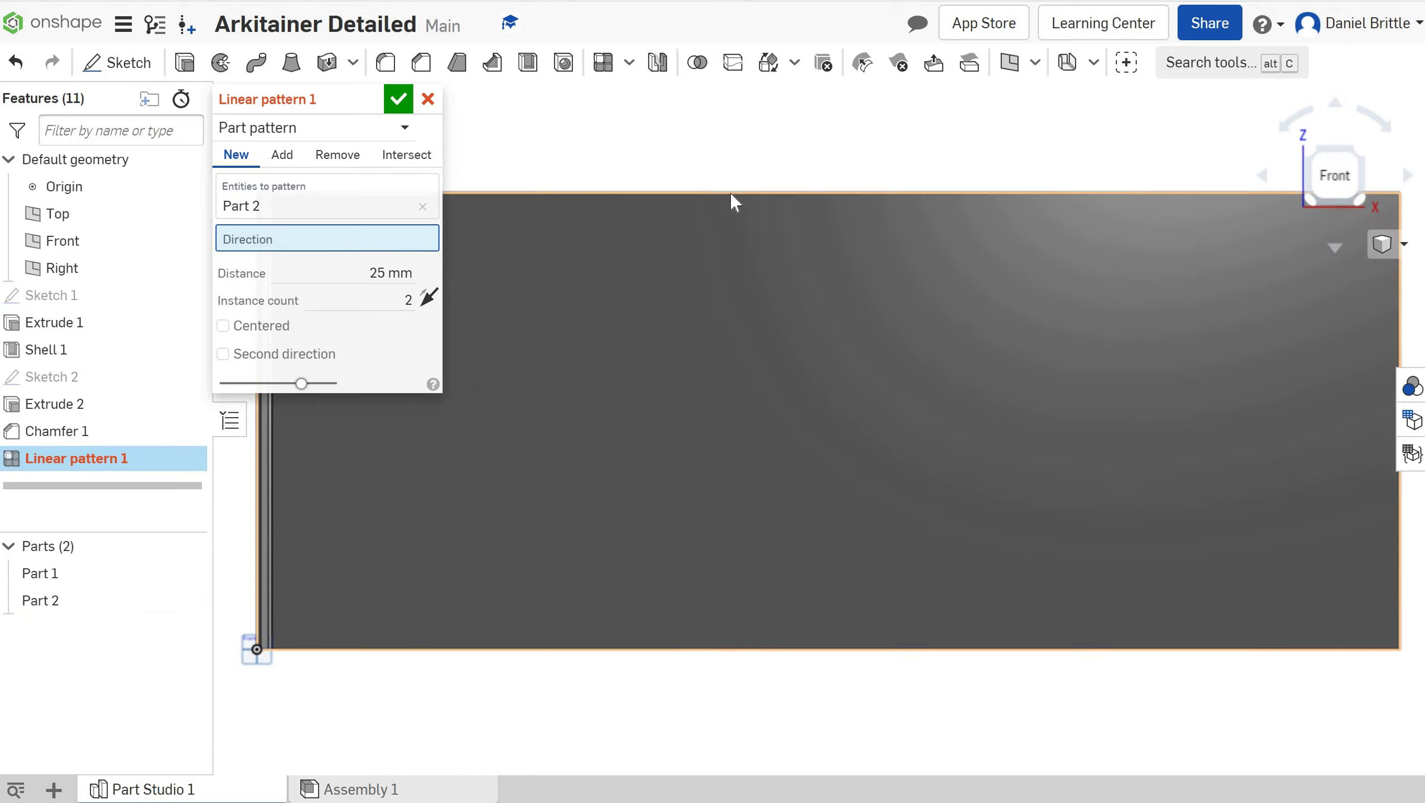
left_click(729, 192)
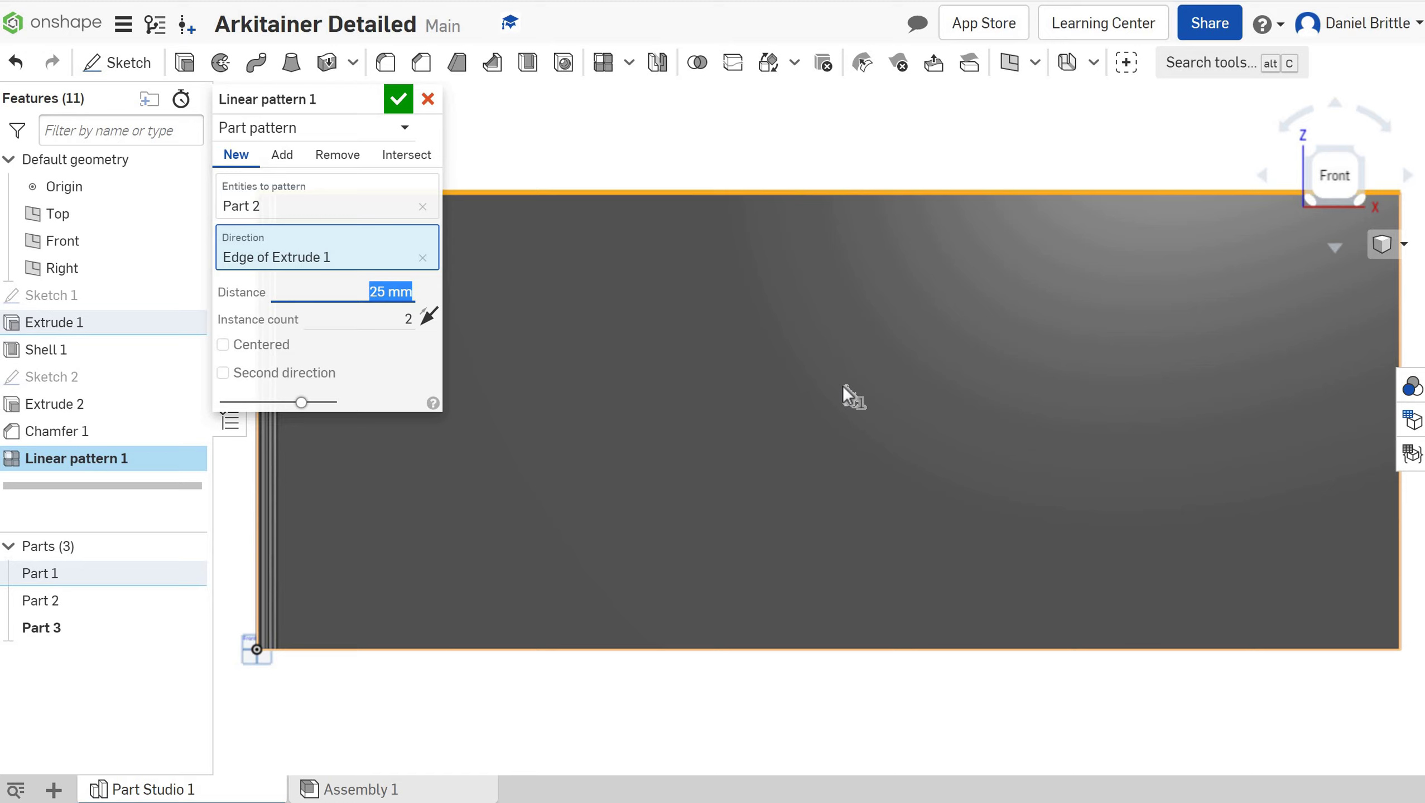
Set the pattern spacing to 120 mm after trying 160 and 140 mm.
type("160")
key("Return")
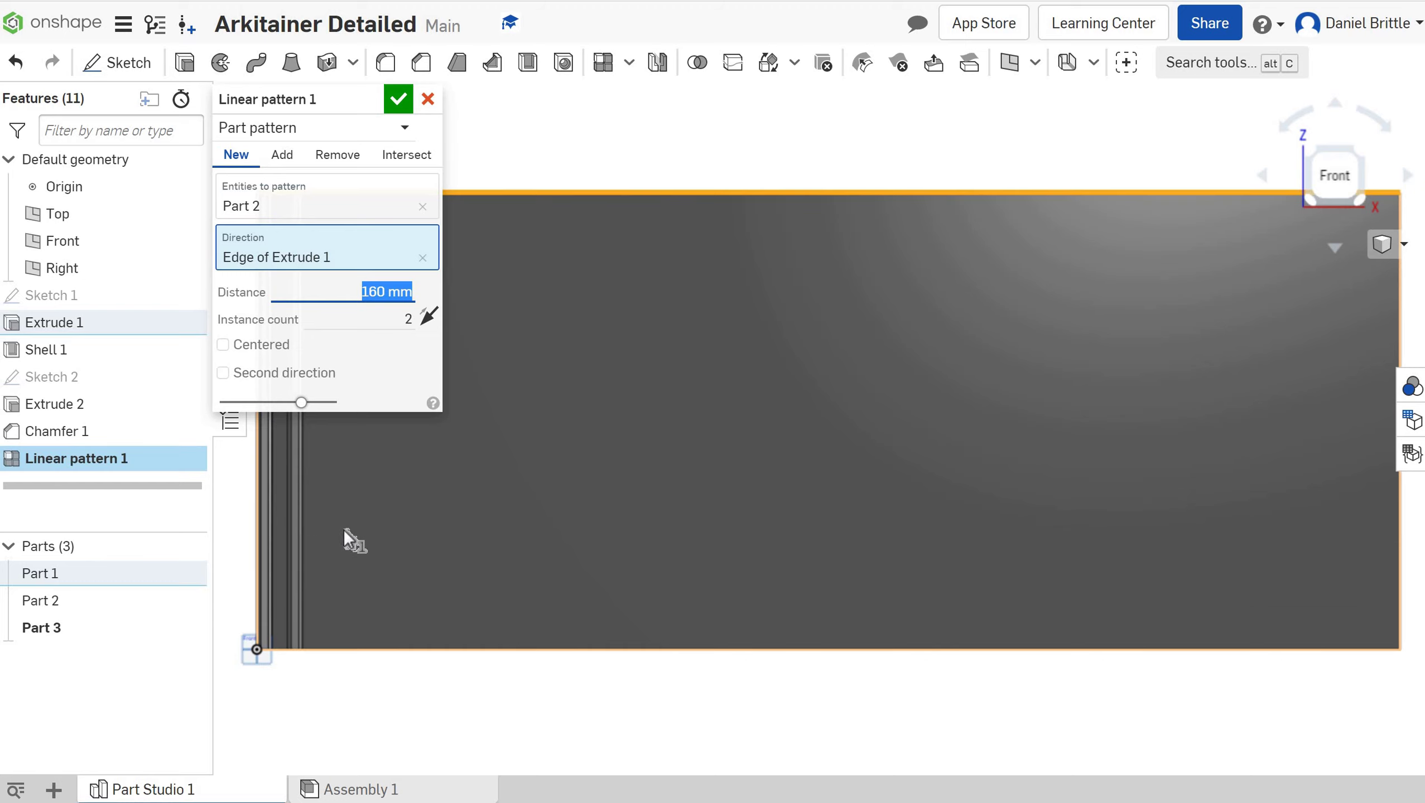
type("140")
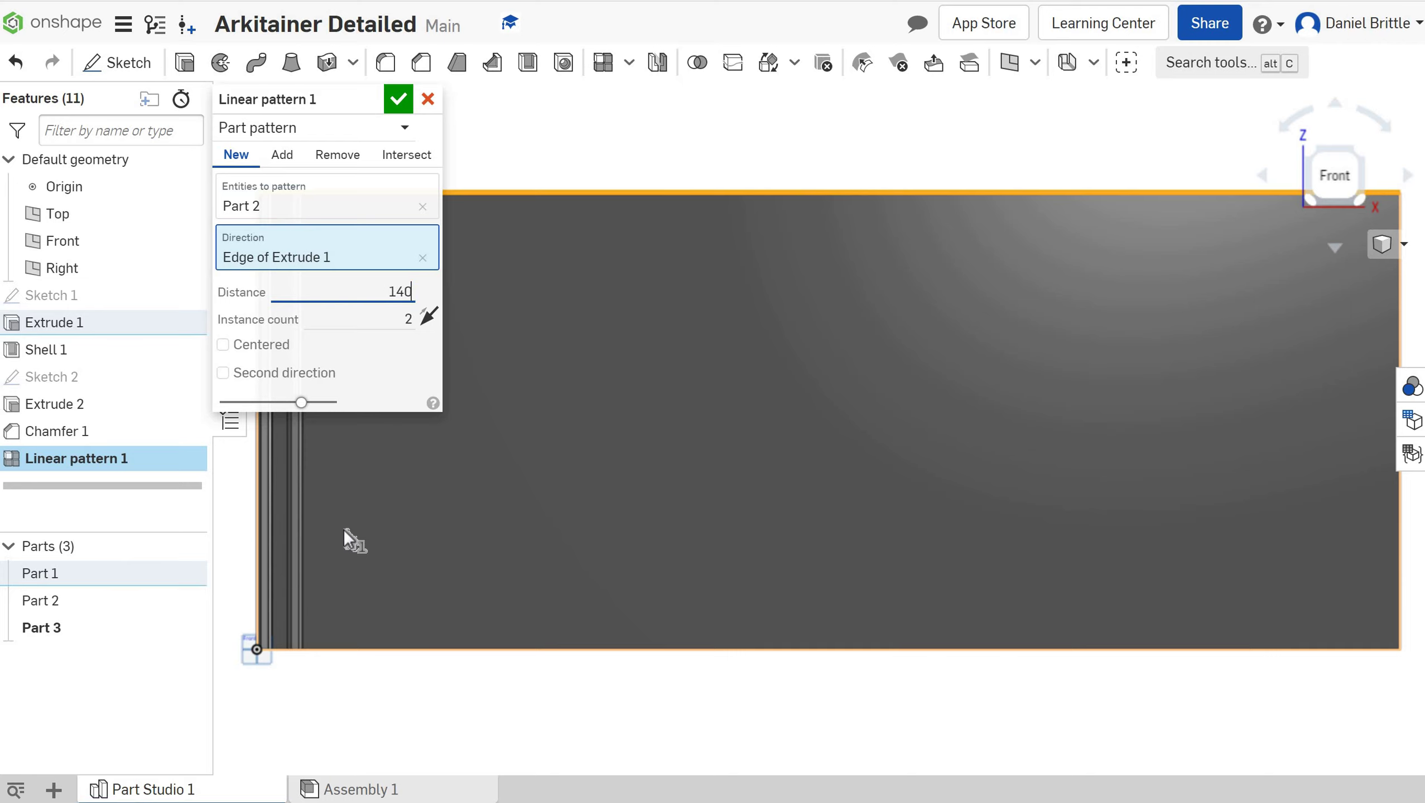
key("Tab")
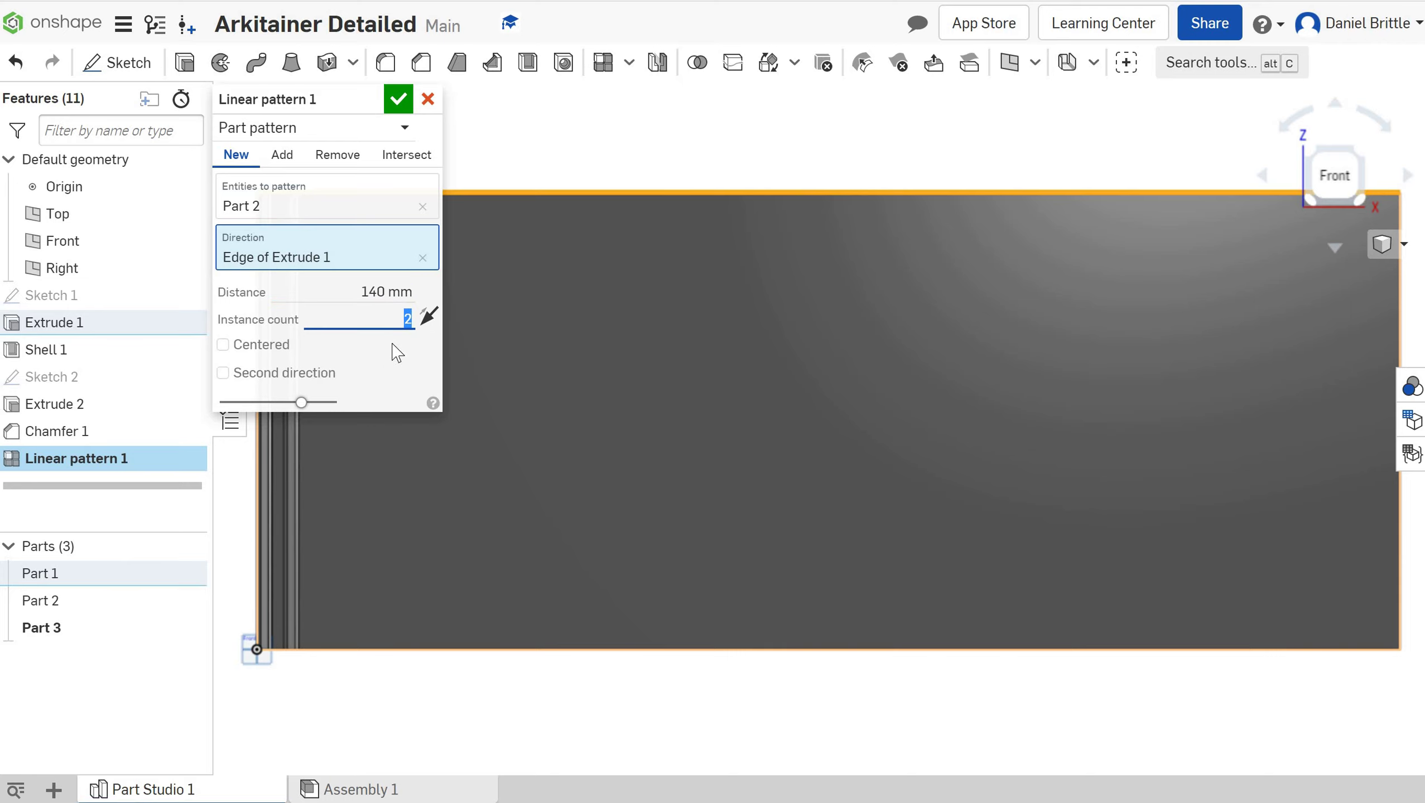
left_click(392, 293)
type("1")
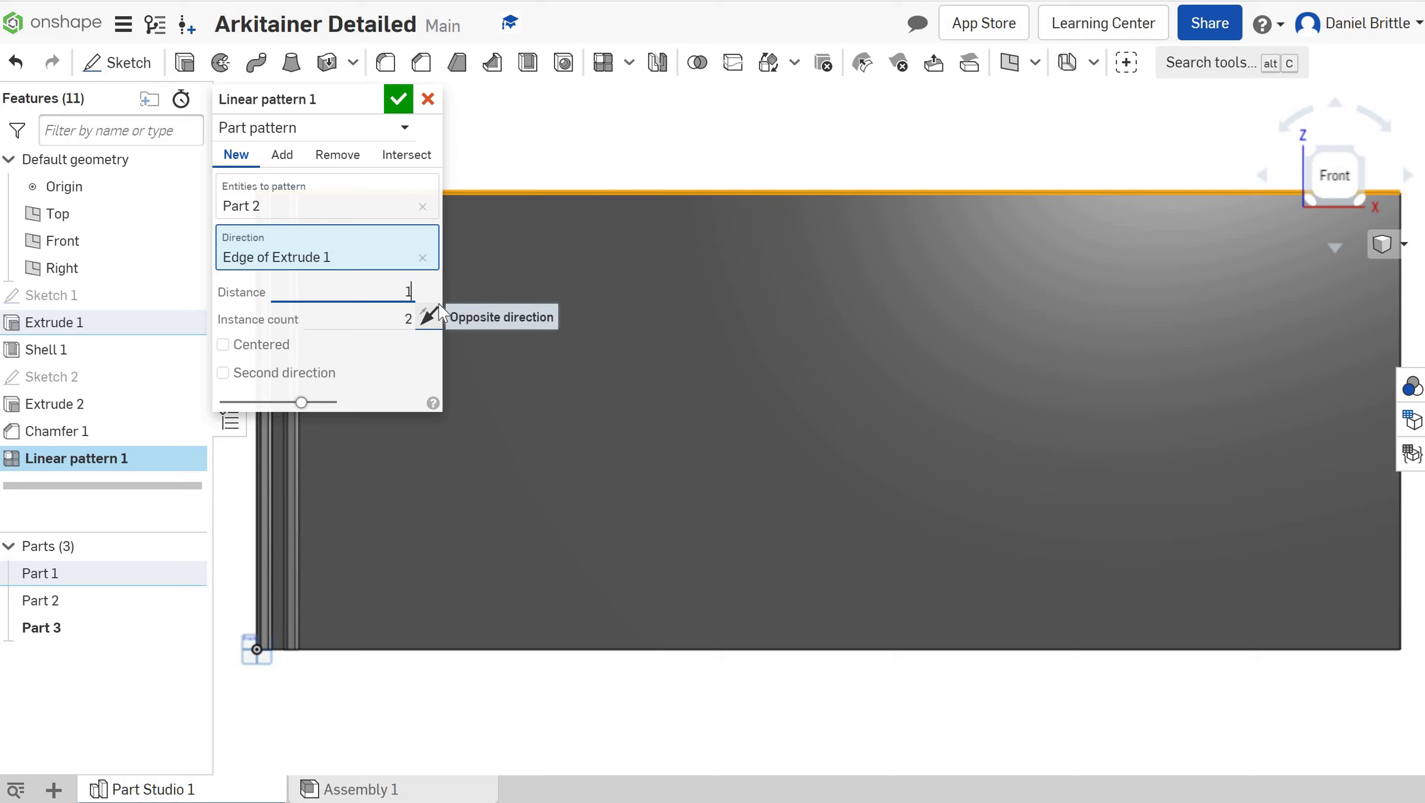
type("20")
key("Tab")
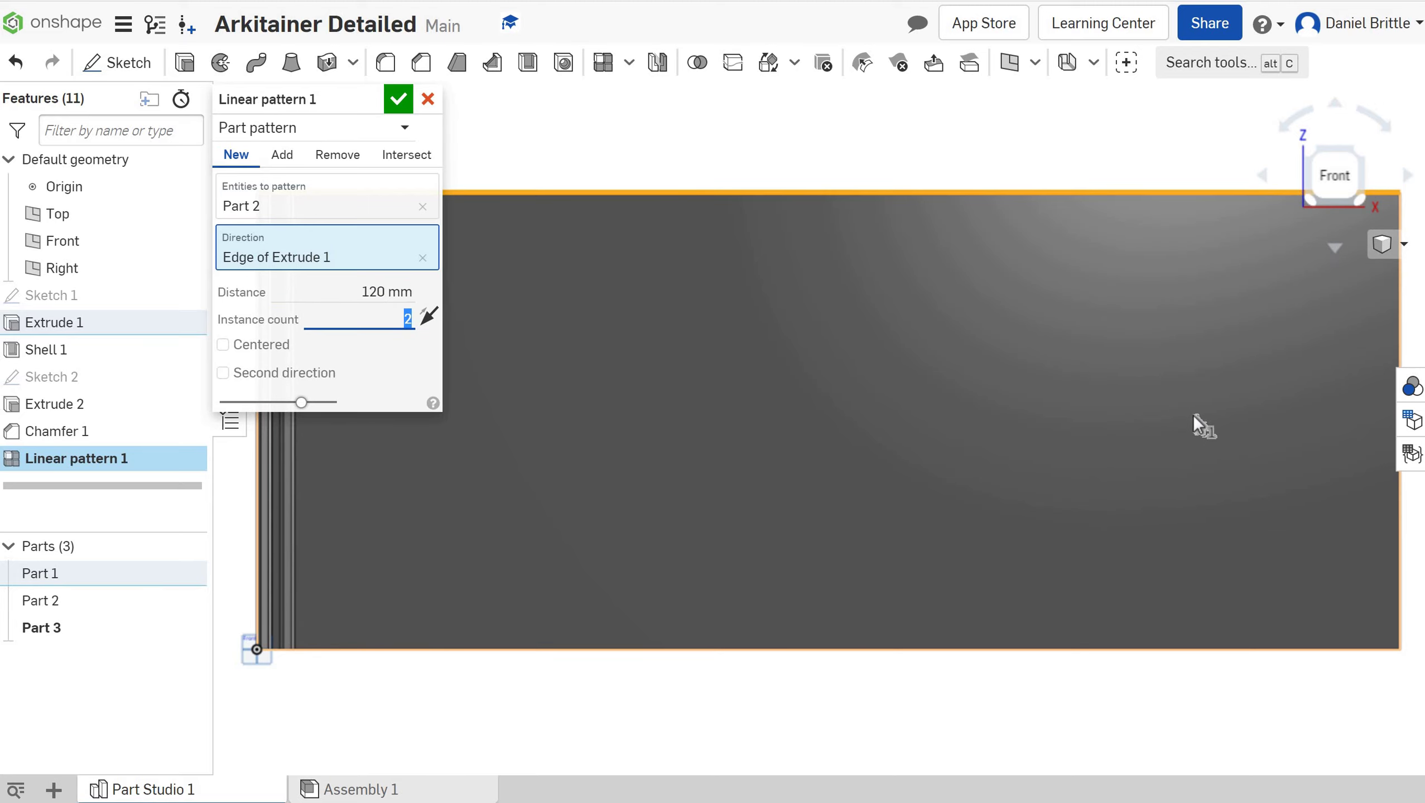
Set the pattern to 50 instances and tilt the view to show top and side.
scroll(1197, 422, "down", 3)
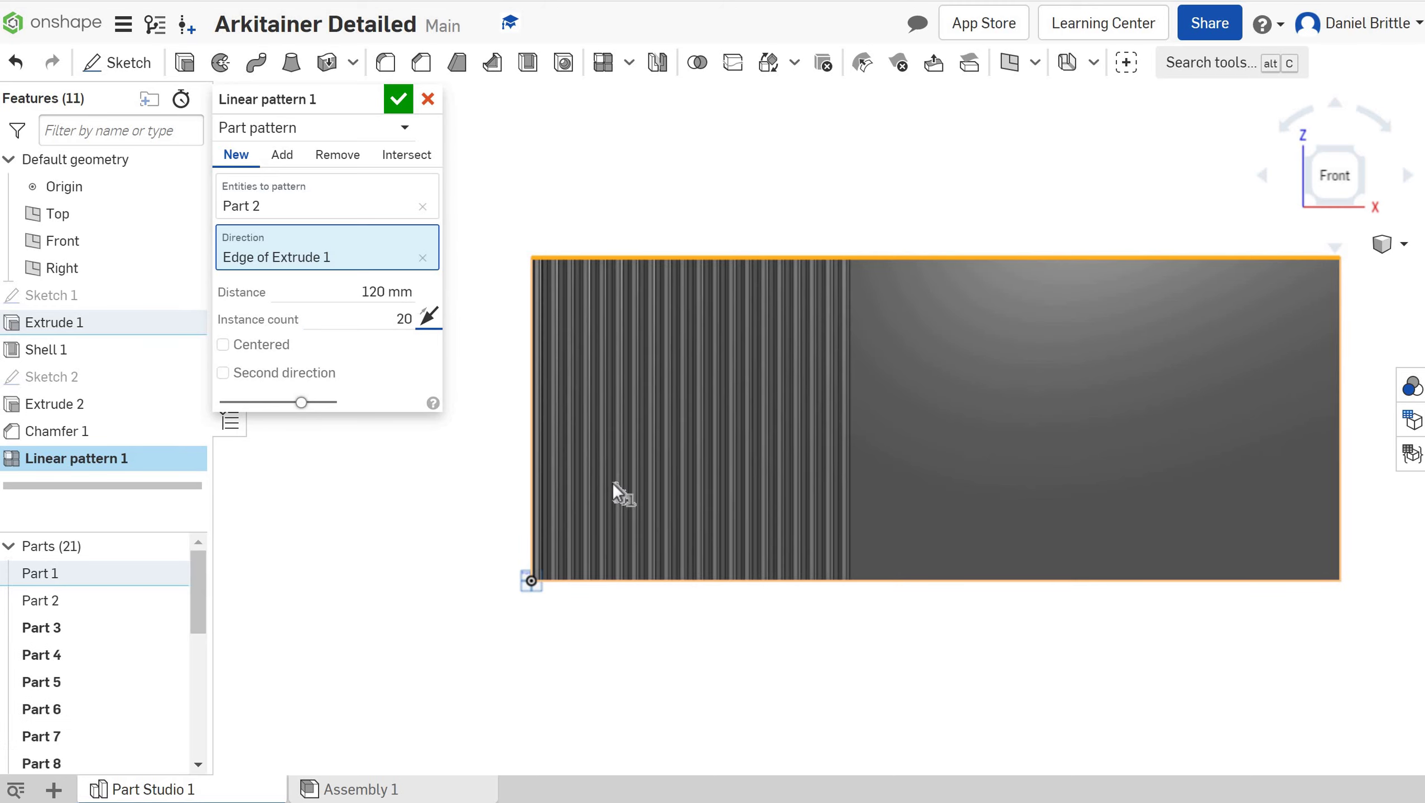
double_click(404, 319)
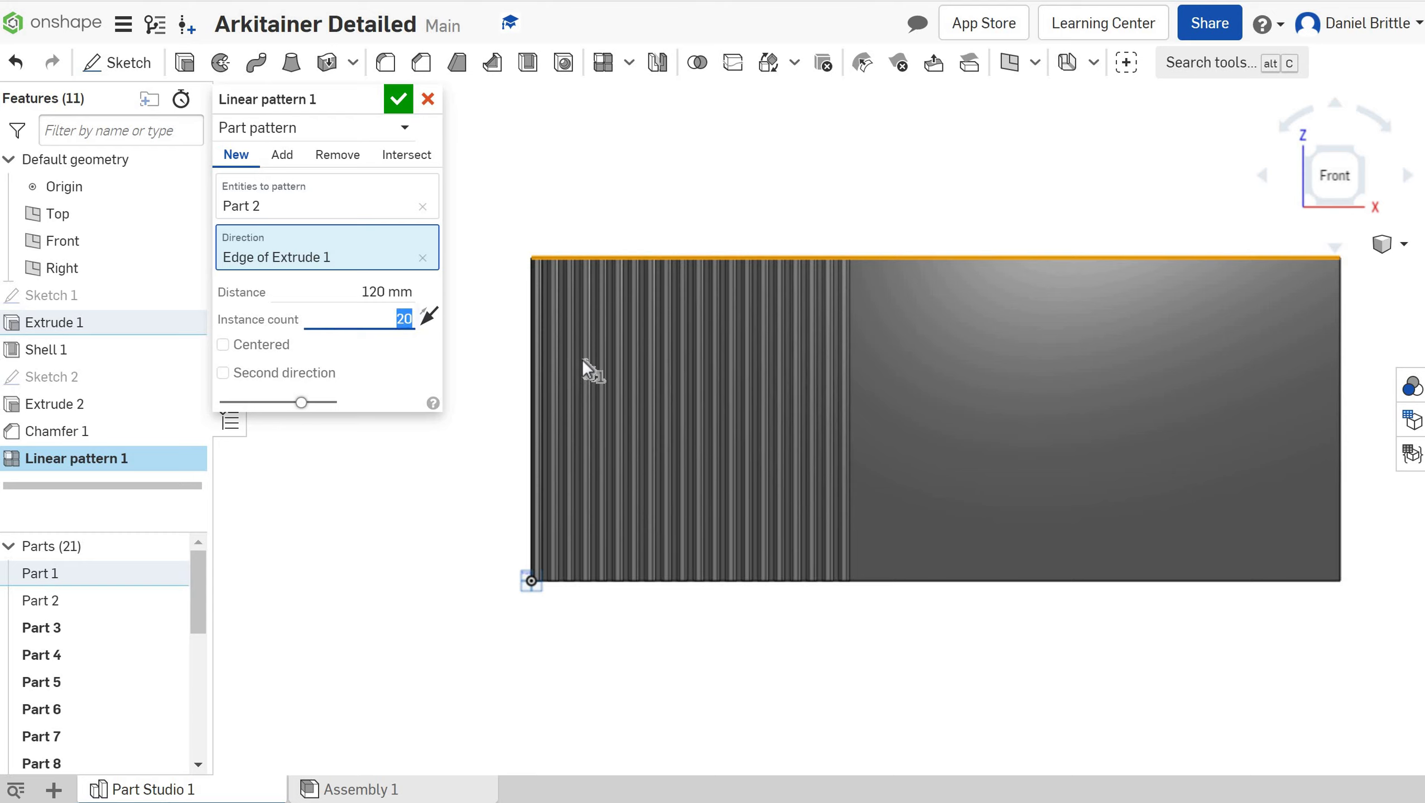
type("50")
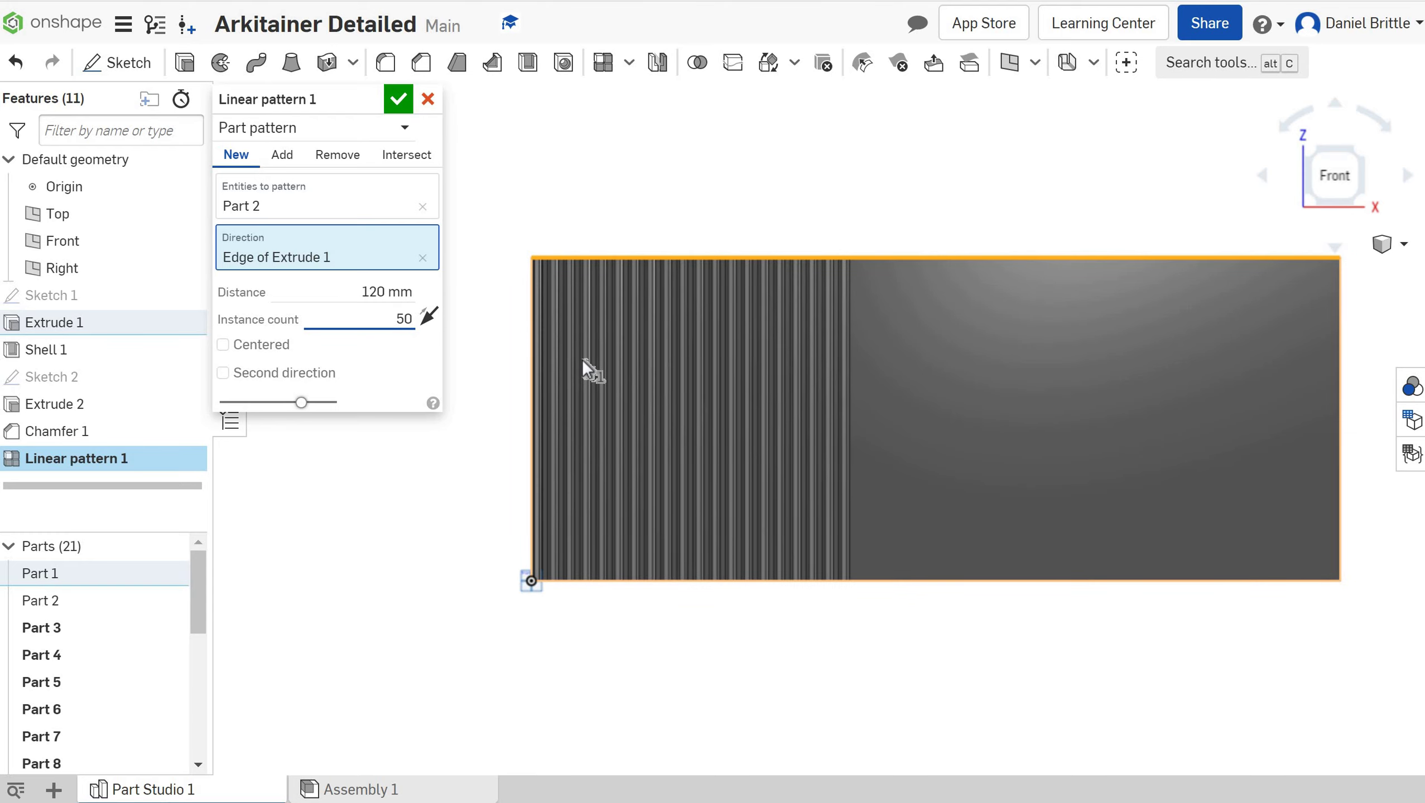
key("Return")
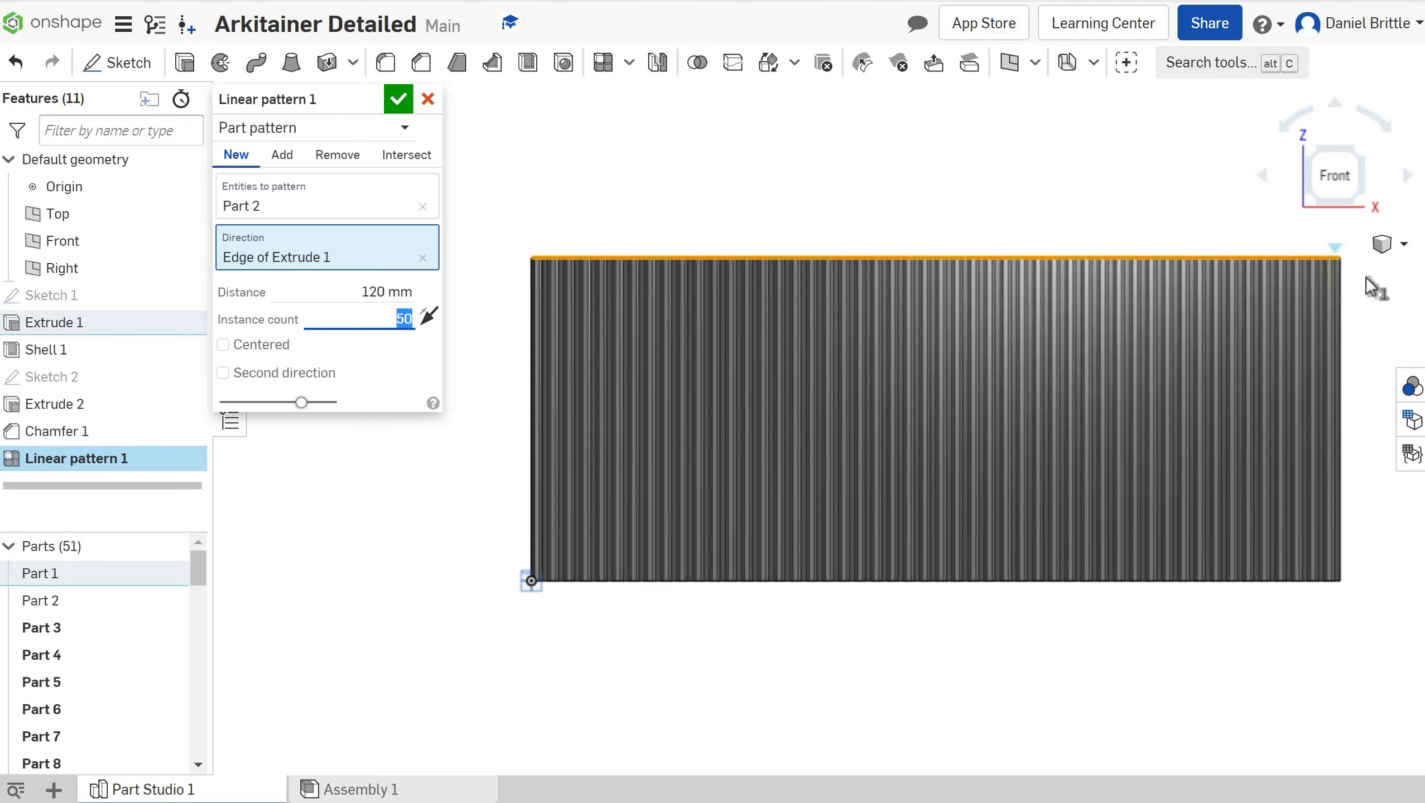
scroll(1245, 221, "up", 5)
scroll(1245, 221, "down", 5)
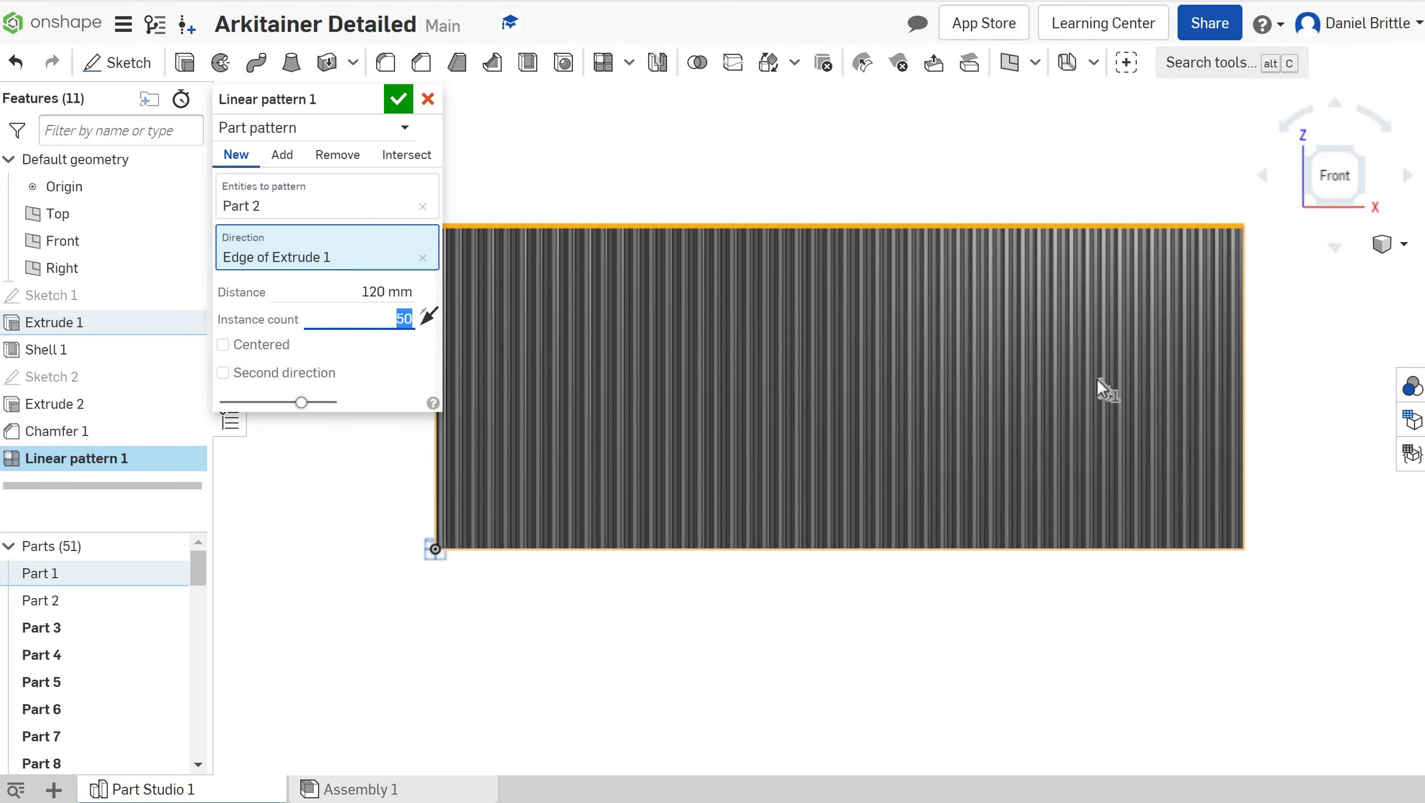
key("Up")
key("Right")
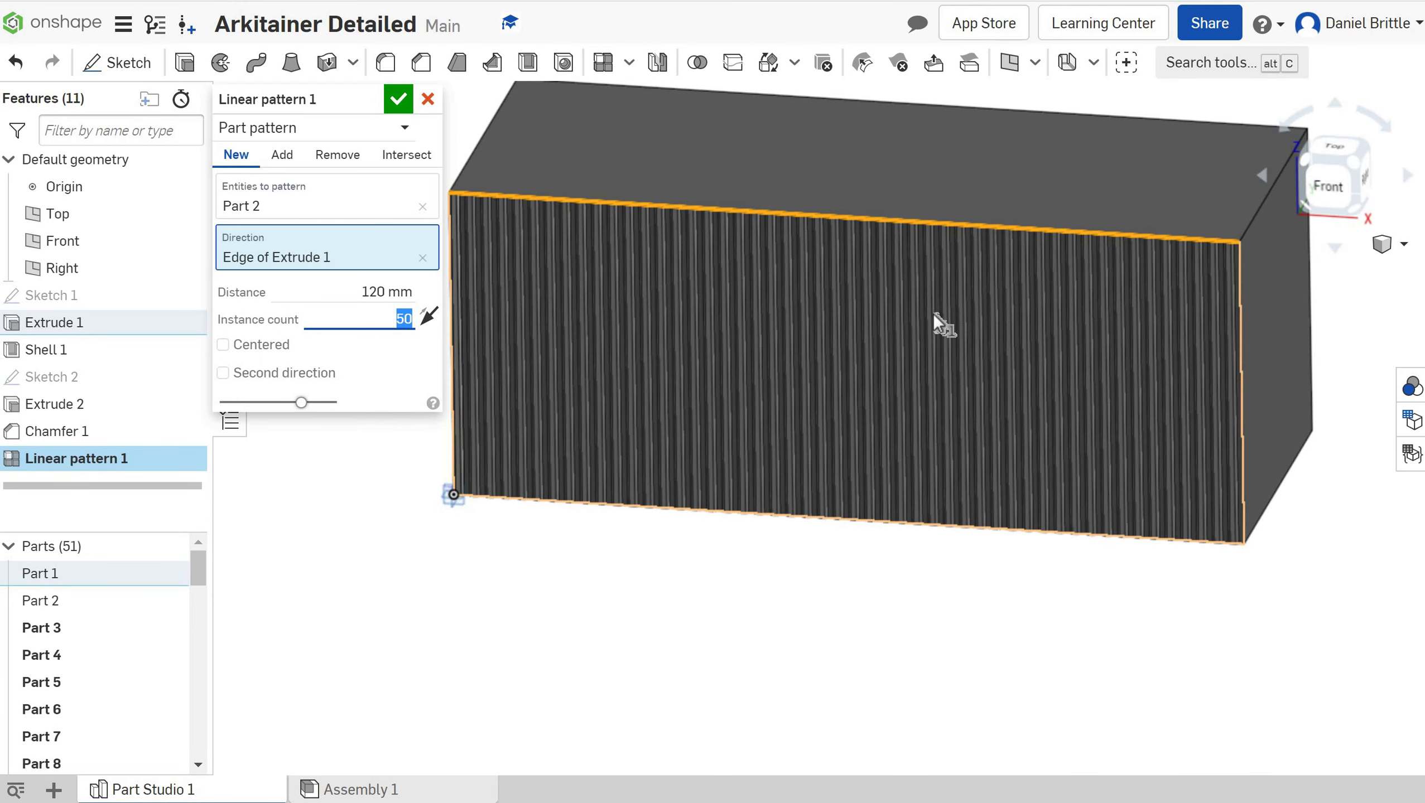
Accept the linear pattern and select Part 1 through Part 51 in the Parts list.
left_click(387, 99)
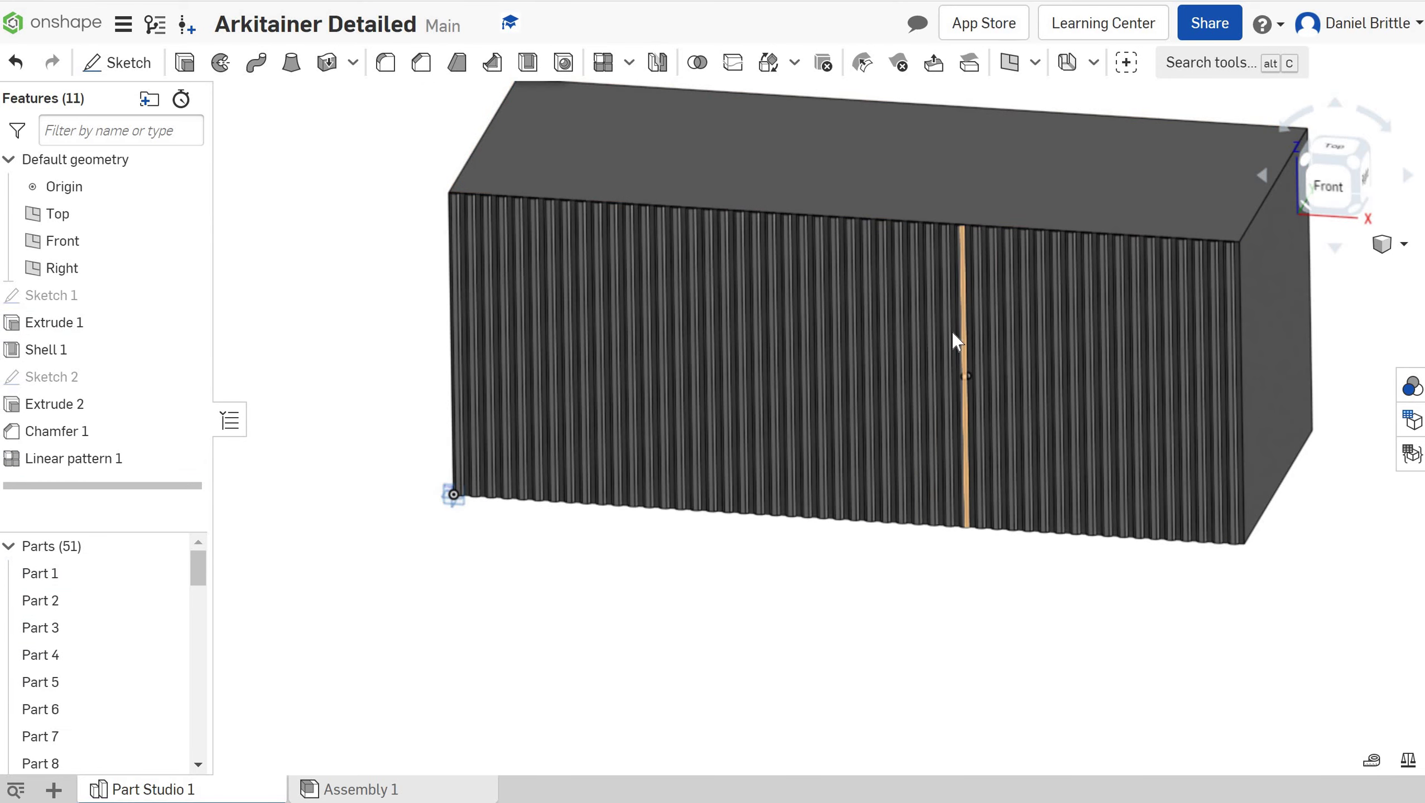
scroll(991, 162, "down", 2)
scroll(990, 155, "up", 2)
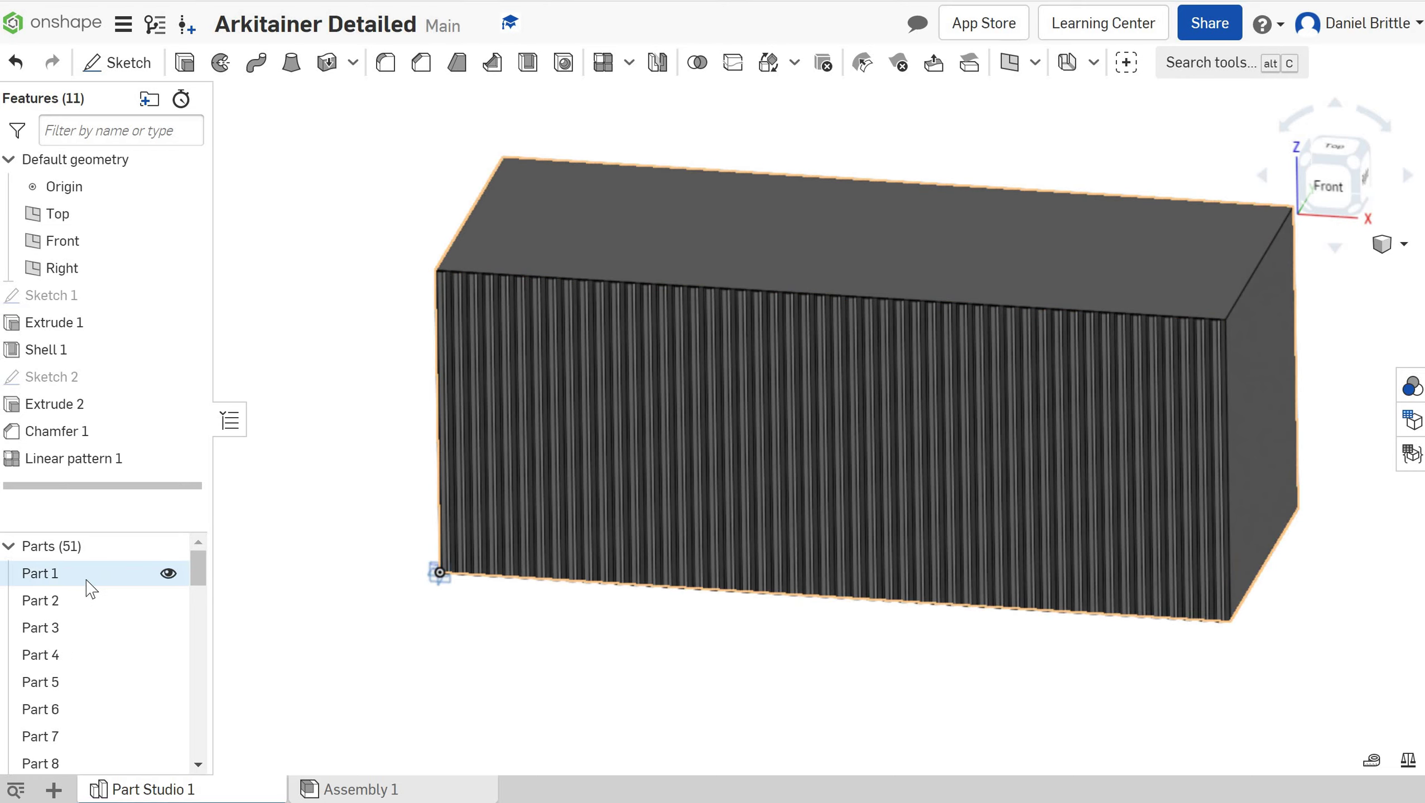
left_click_drag(110, 579, 79, 583)
left_click_drag(55, 573, 107, 573)
Union all 51 selected parts with a Boolean into a single Part 1.
right_click(106, 573)
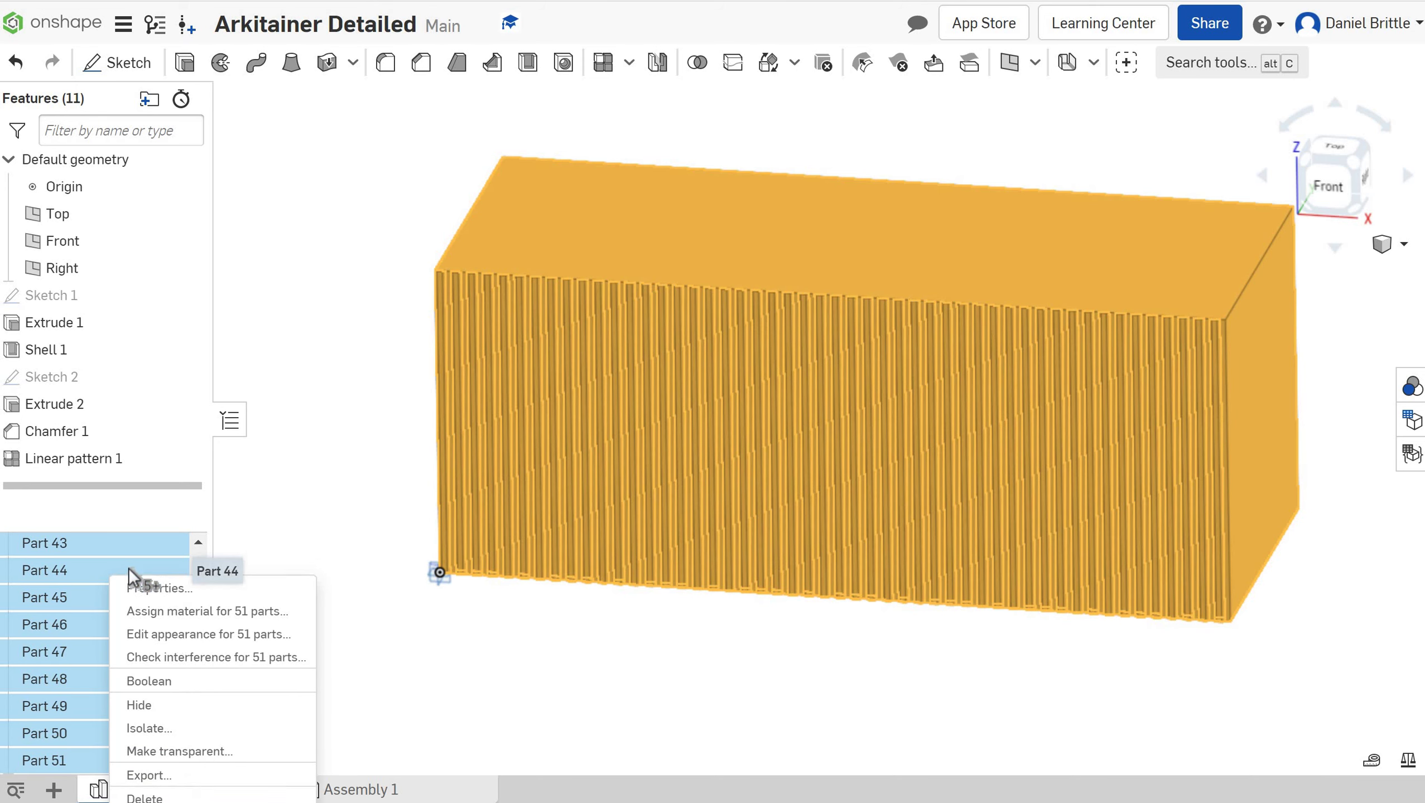
left_click(188, 682)
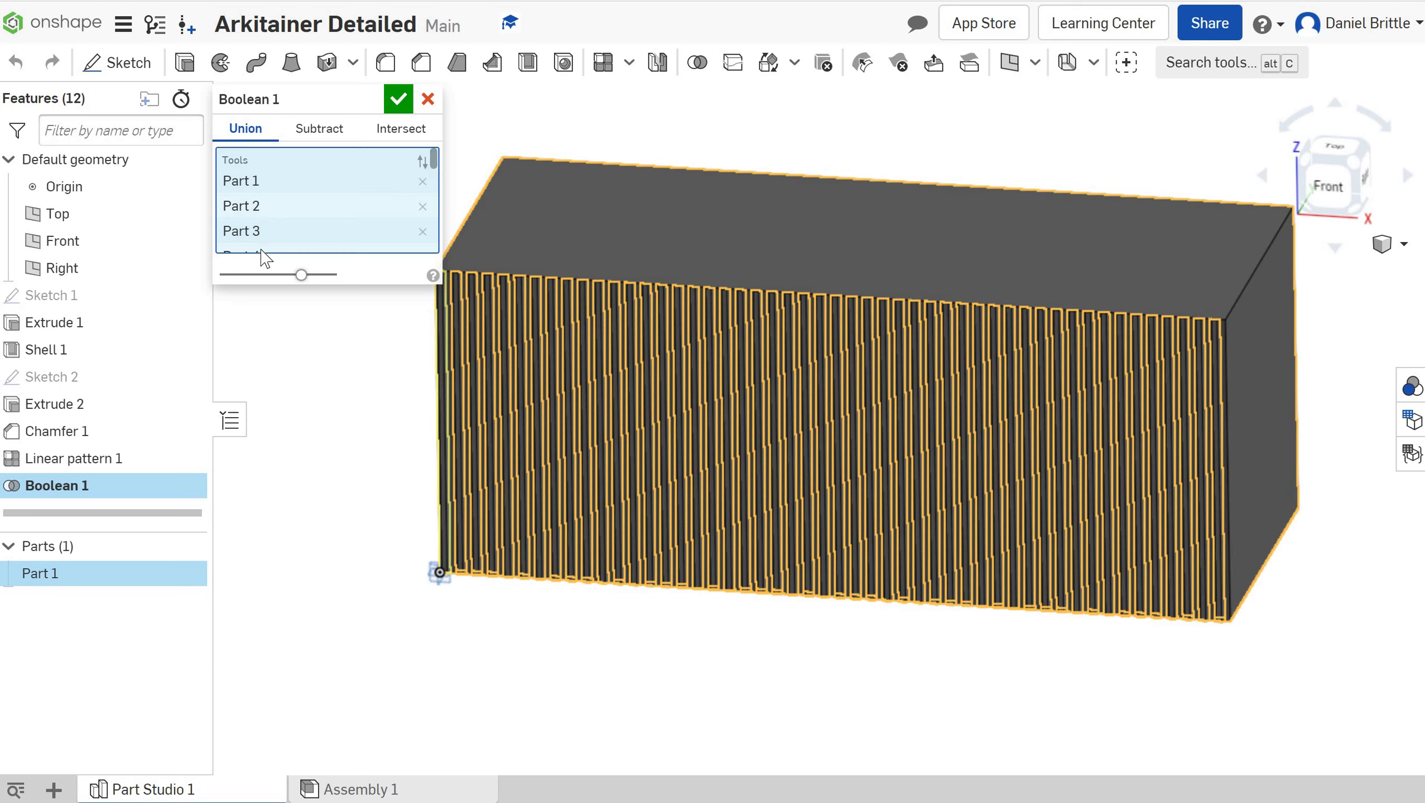
left_click(398, 100)
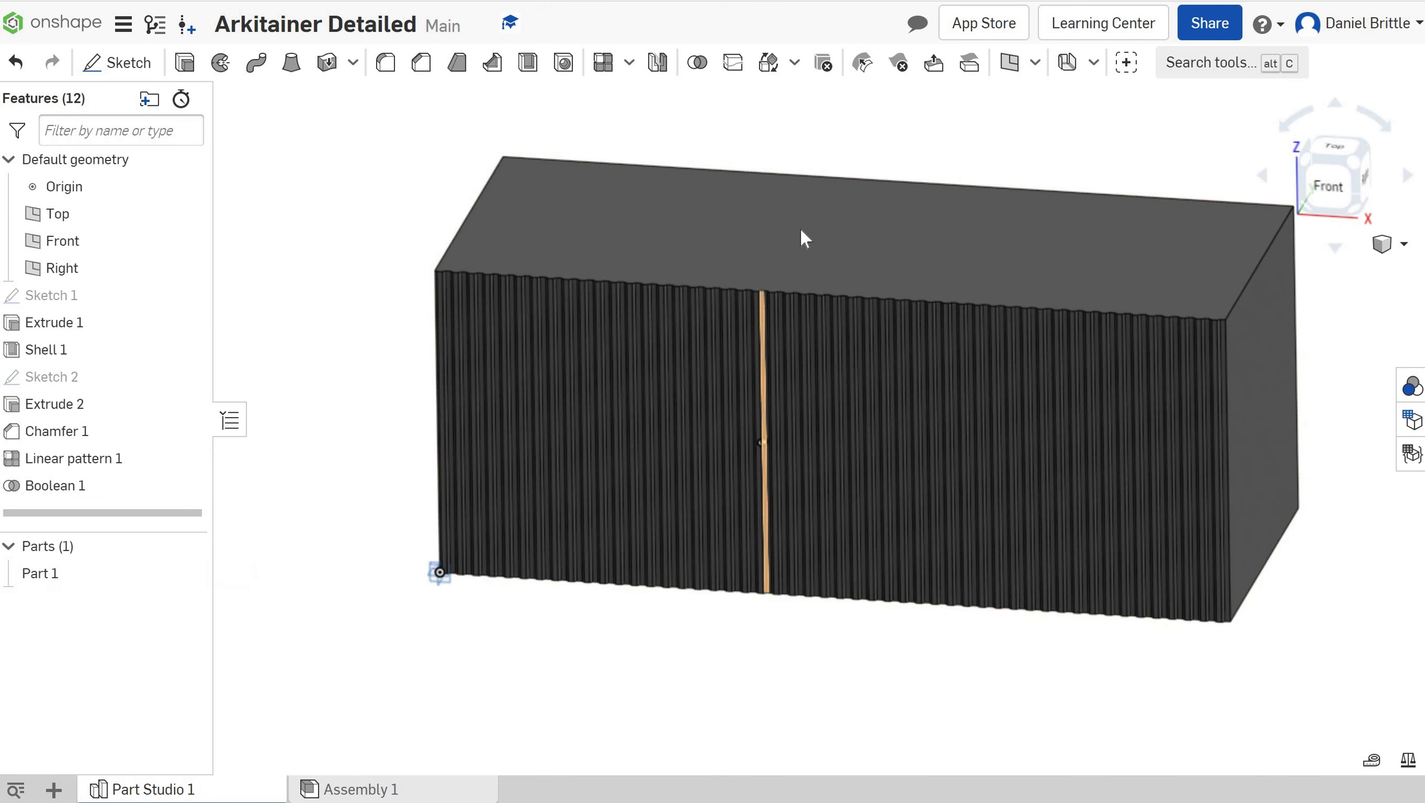
scroll(768, 273, "up", 5)
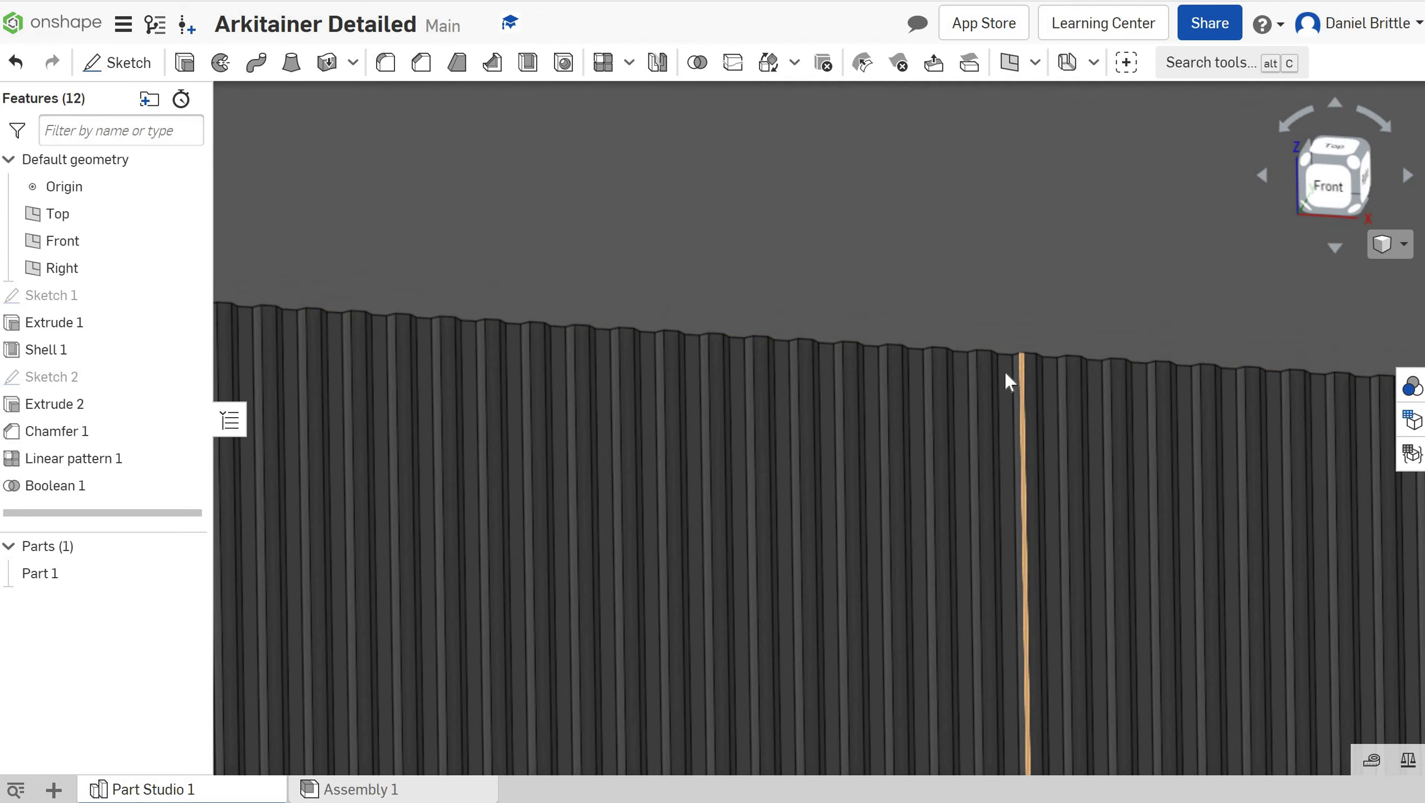
right_click_drag(989, 377, 935, 377)
scroll(935, 384, "up", 3)
scroll(934, 383, "down", 8)
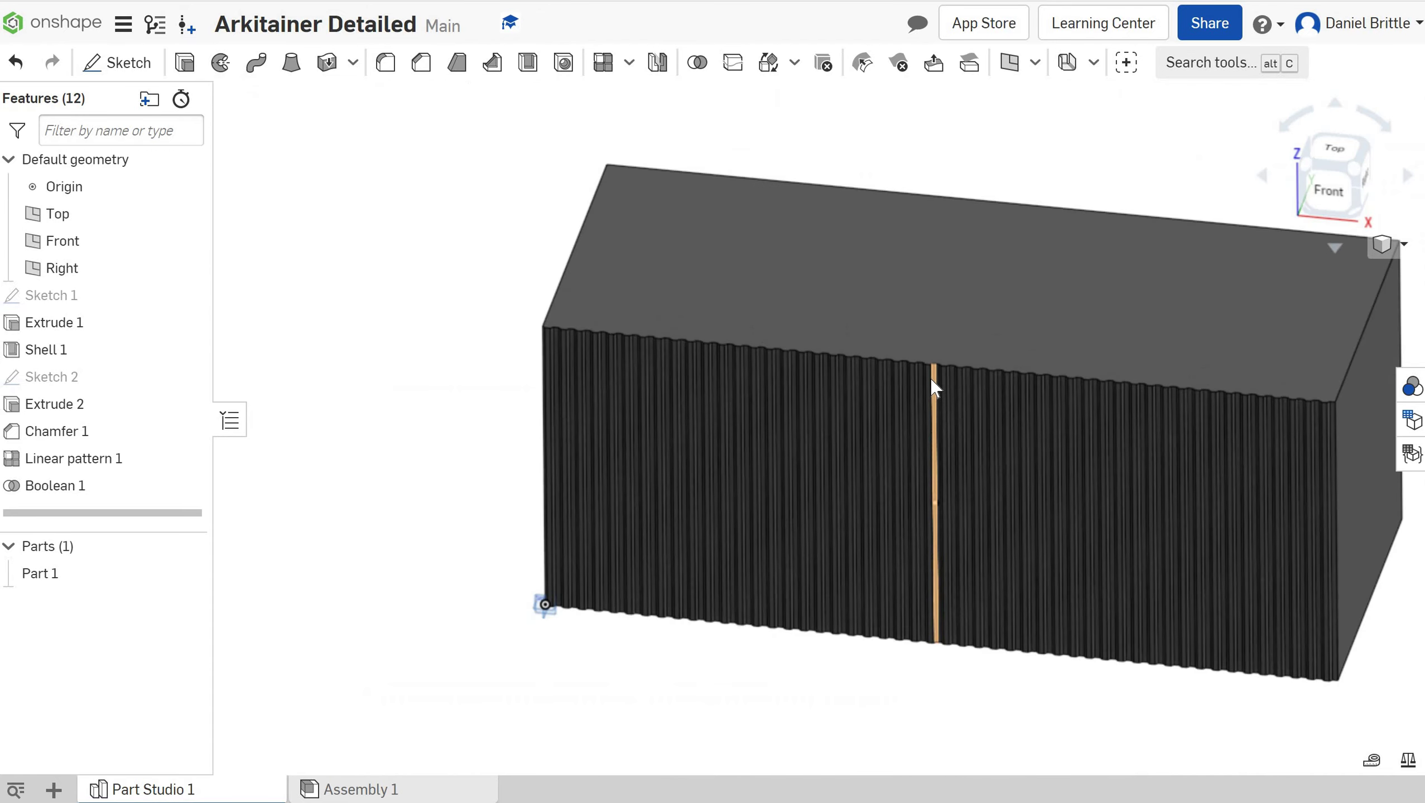
scroll(668, 355, "up", 3)
scroll(779, 340, "down", 3)
scroll(815, 340, "down", 3)
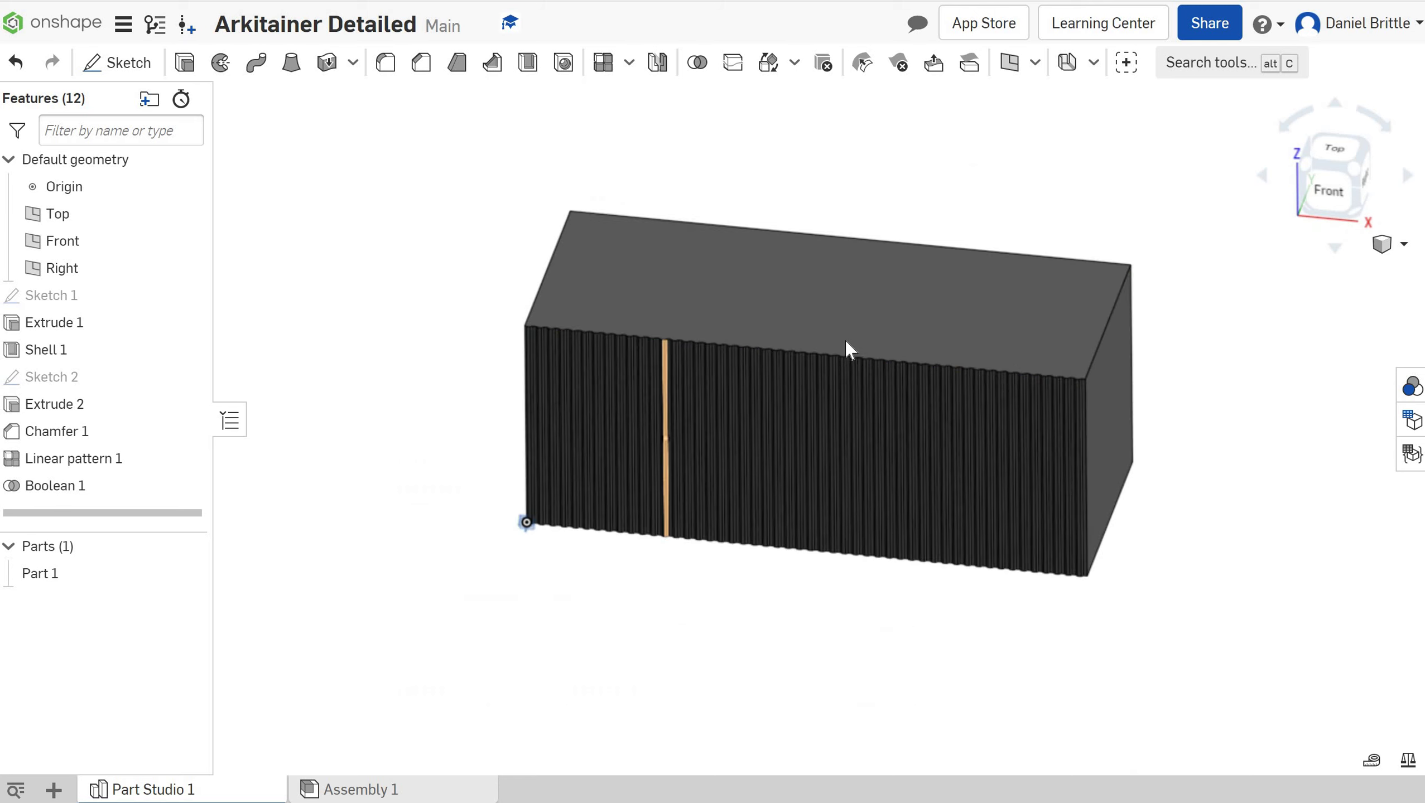
scroll(845, 339, "up", 3)
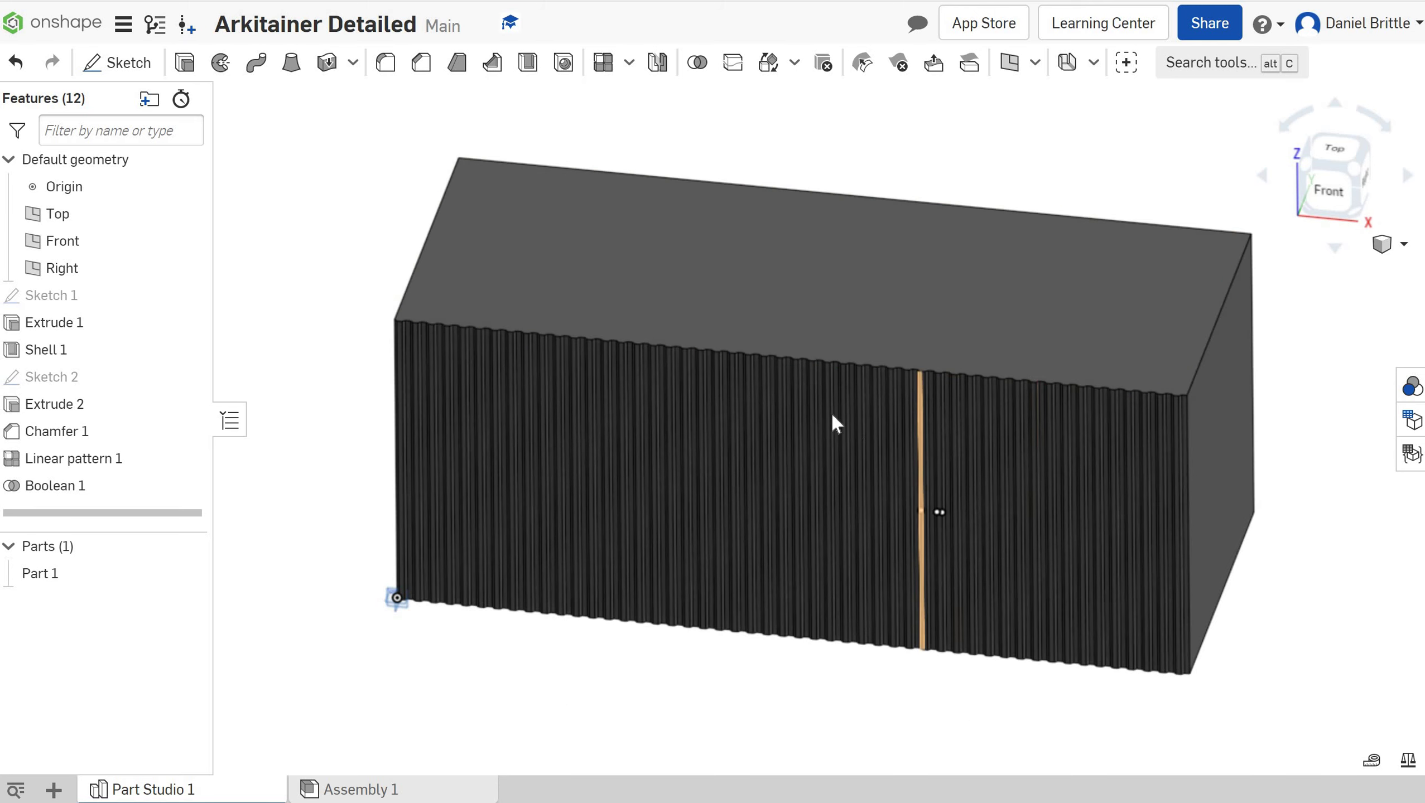